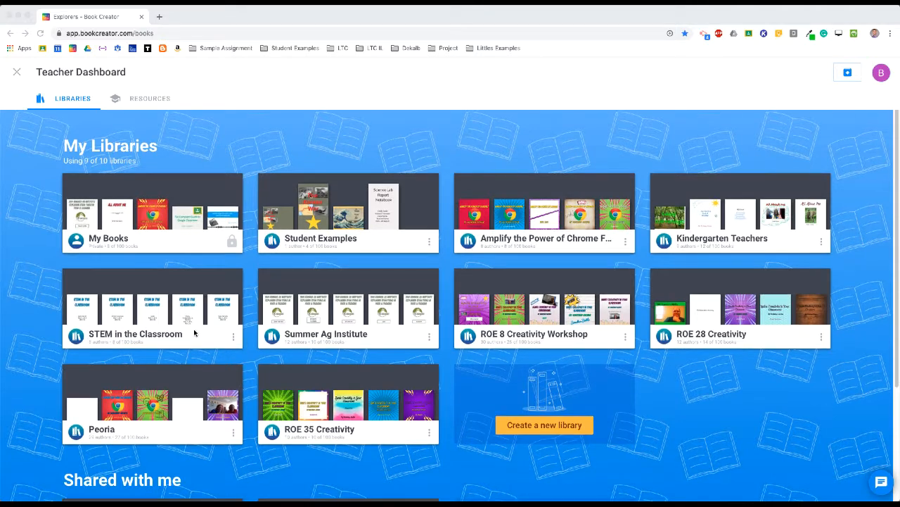
Look over the libraries on the teacher dashboard and open the My Books library
scroll(259, 353, "down", 2)
scroll(259, 353, "down", 3)
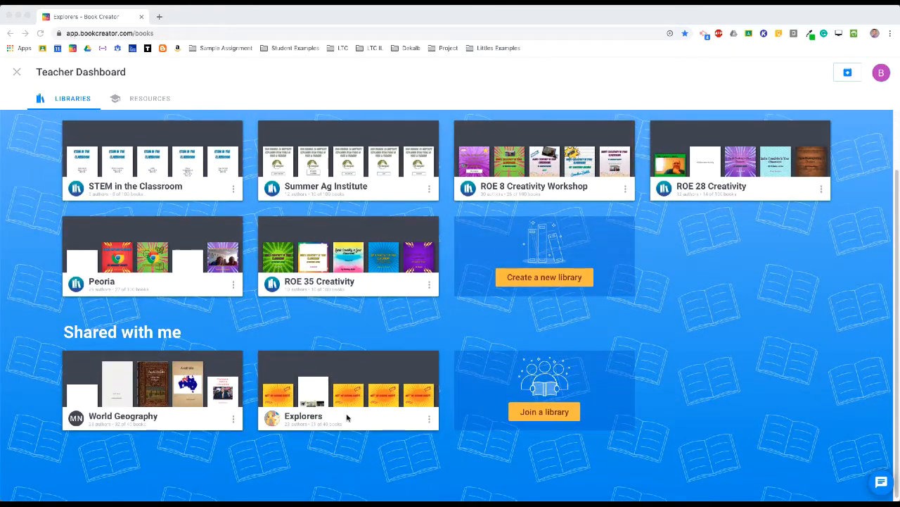
scroll(325, 399, "up", 4)
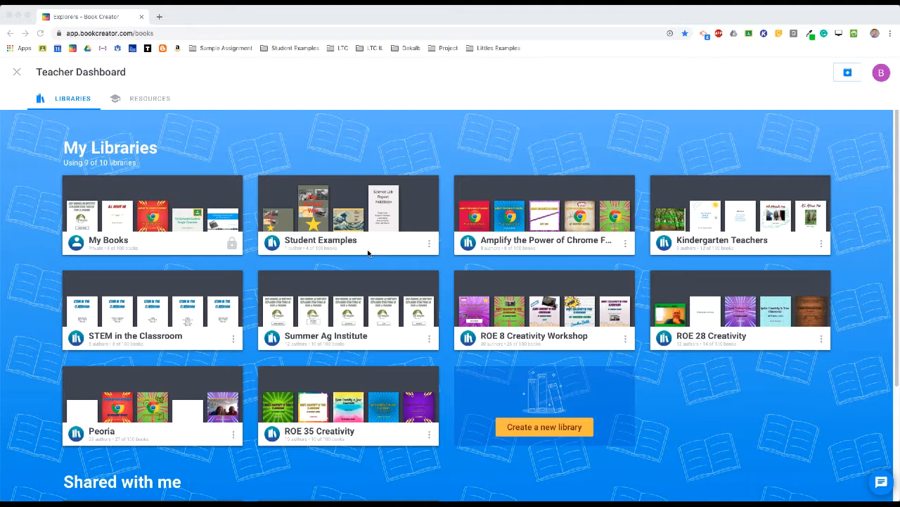
left_click(183, 224)
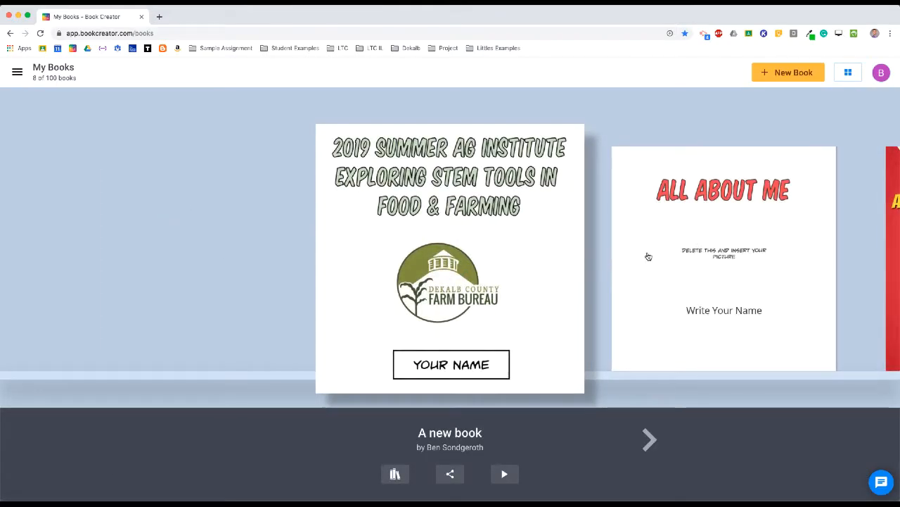
Browse the existing books on the My Books shelf, going forward through the covers and back again
left_click(679, 265)
left_click(684, 266)
left_click(680, 264)
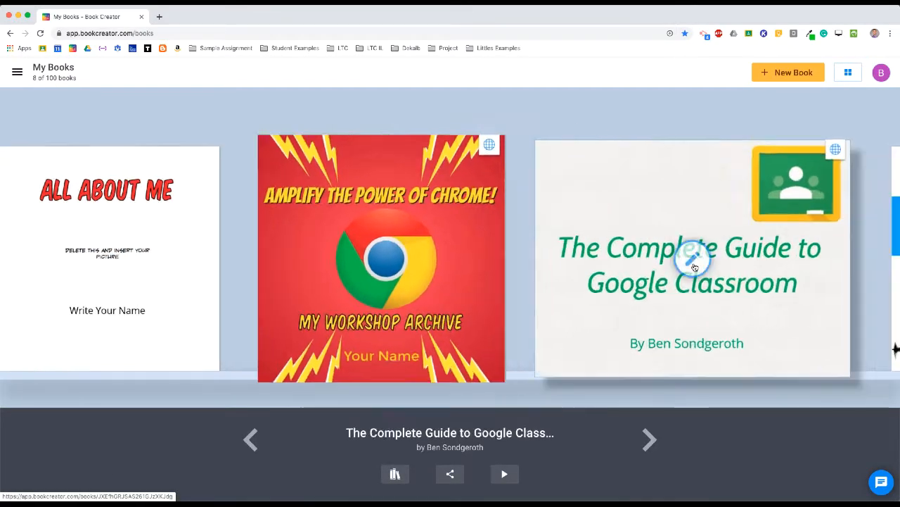
left_click(704, 267)
left_click(705, 267)
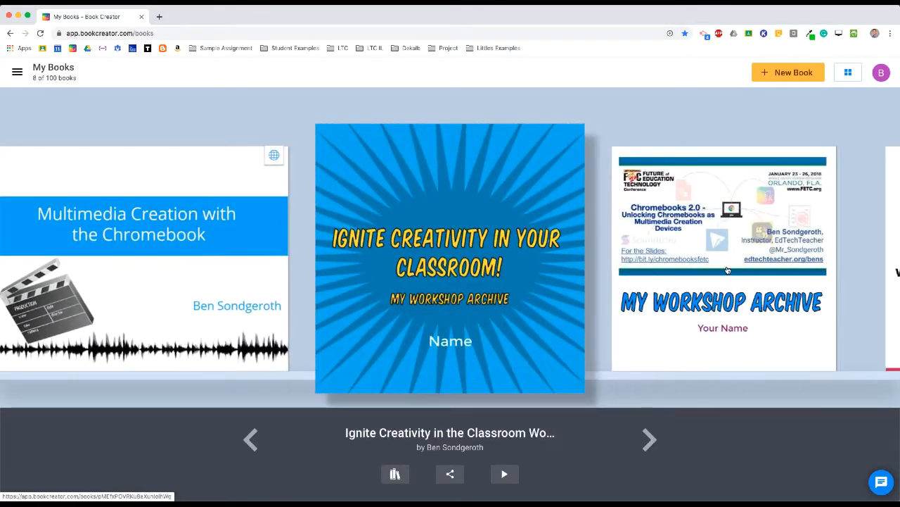
left_click(696, 267)
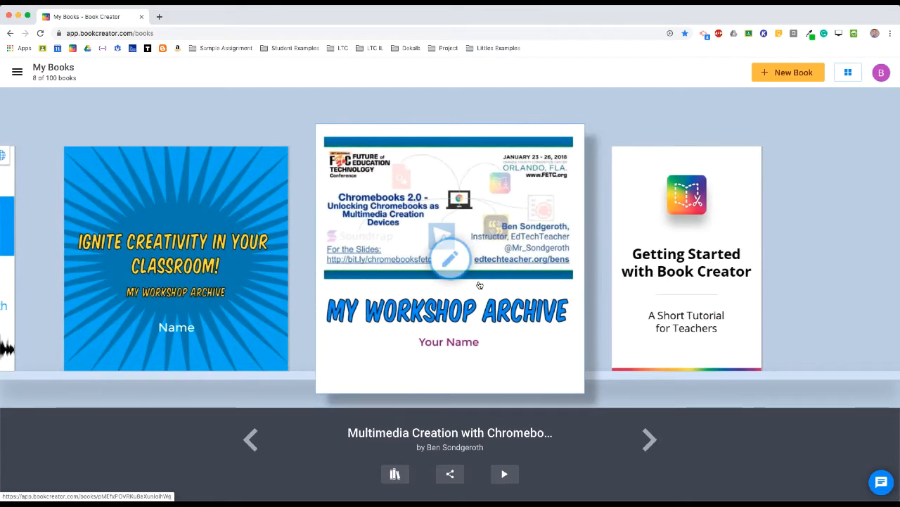
left_click(250, 438)
left_click(251, 438)
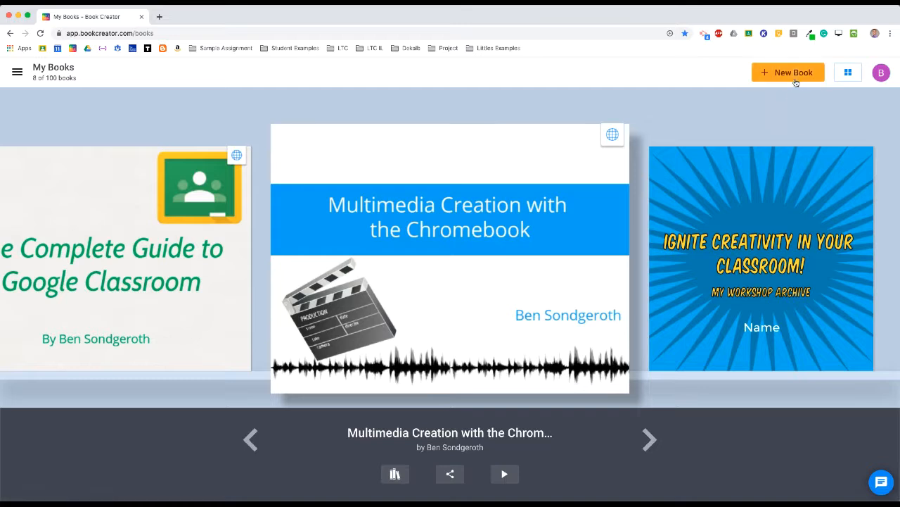
Create a new book in the Square 1:1 Comic shape
left_click(793, 73)
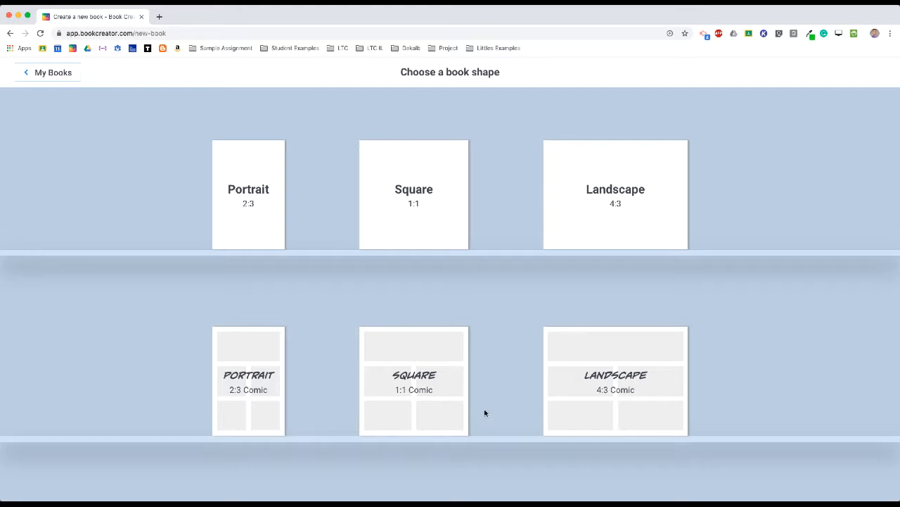
left_click(419, 382)
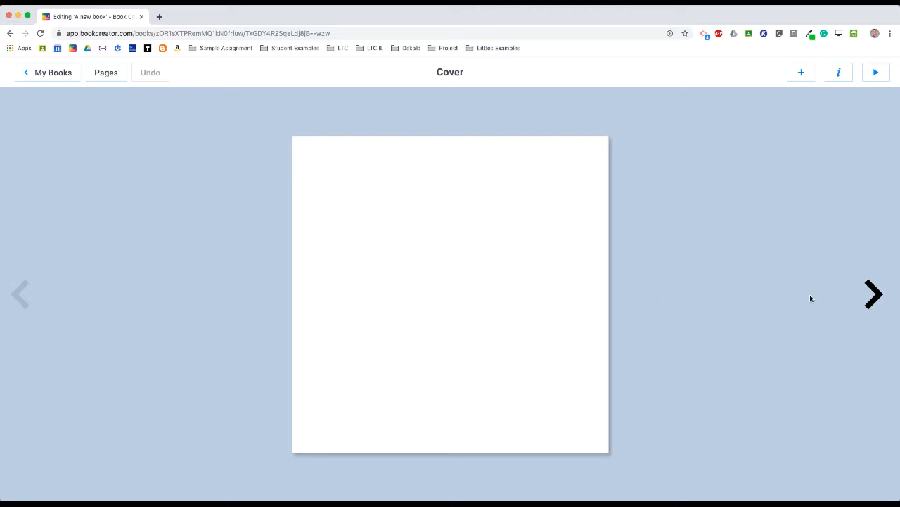
Add a fourth page at the end of the book and return to the cover from the page overview
left_click(875, 300)
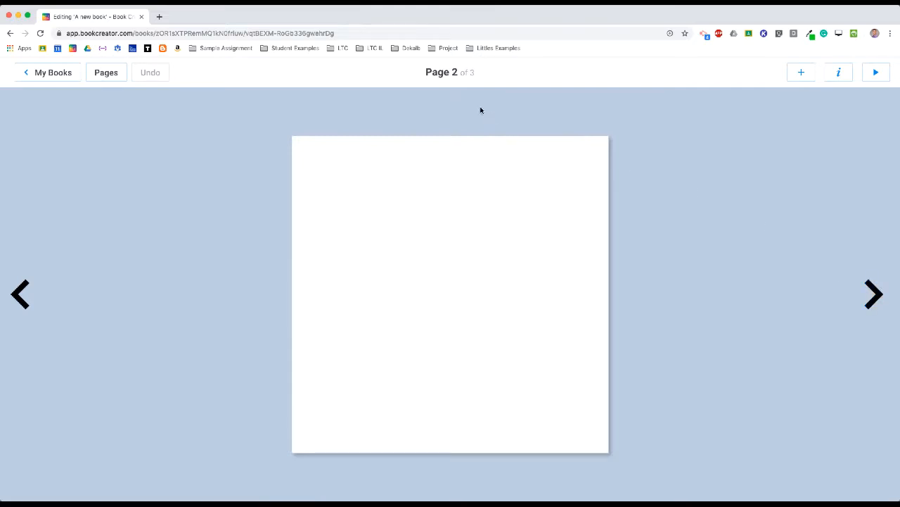
left_click(872, 296)
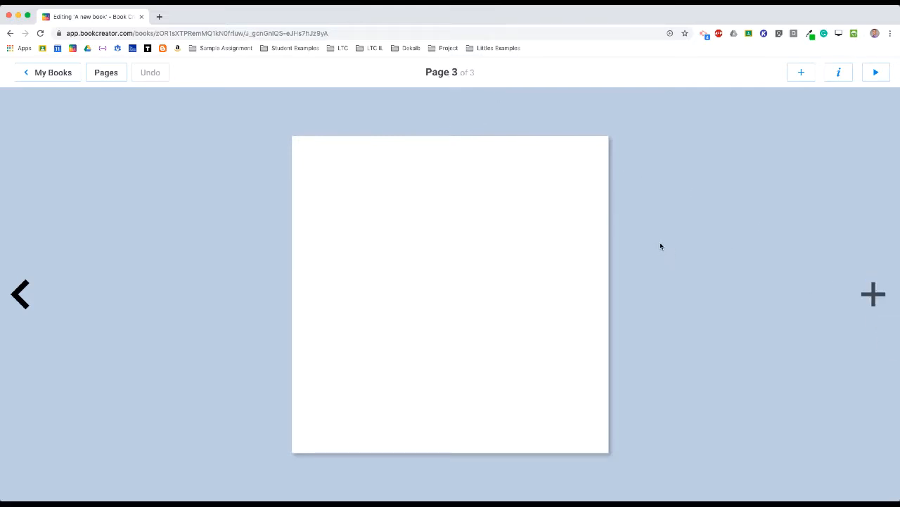
left_click(876, 299)
left_click(106, 76)
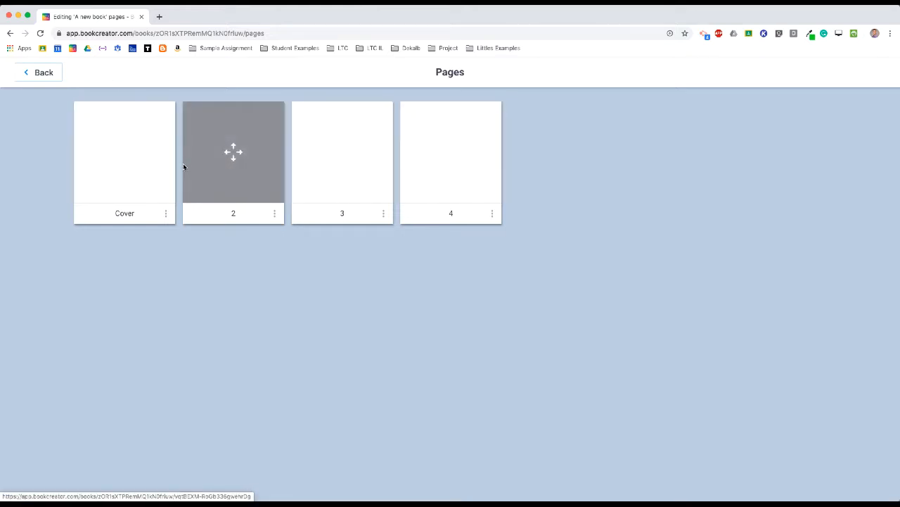
left_click(127, 161)
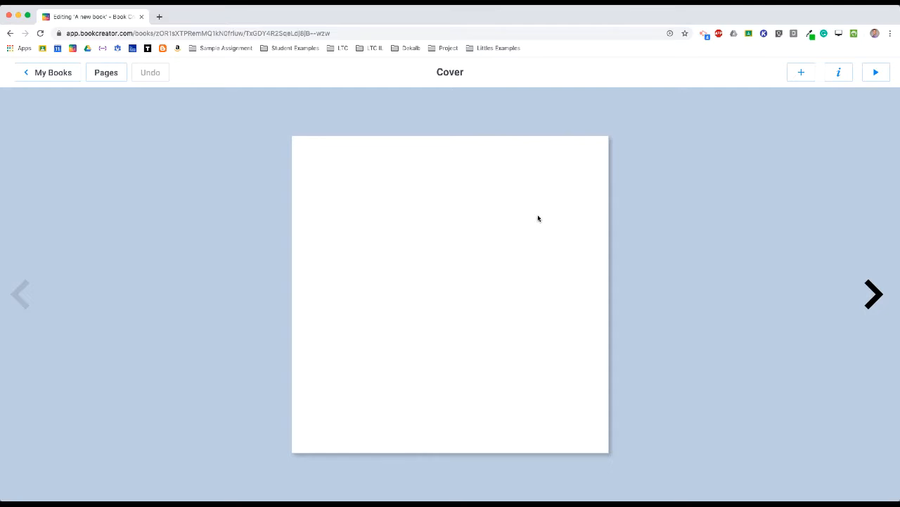
Examine the media import sources for the cover: Google image search, Maps, Files, Drive and Embed
left_click(800, 79)
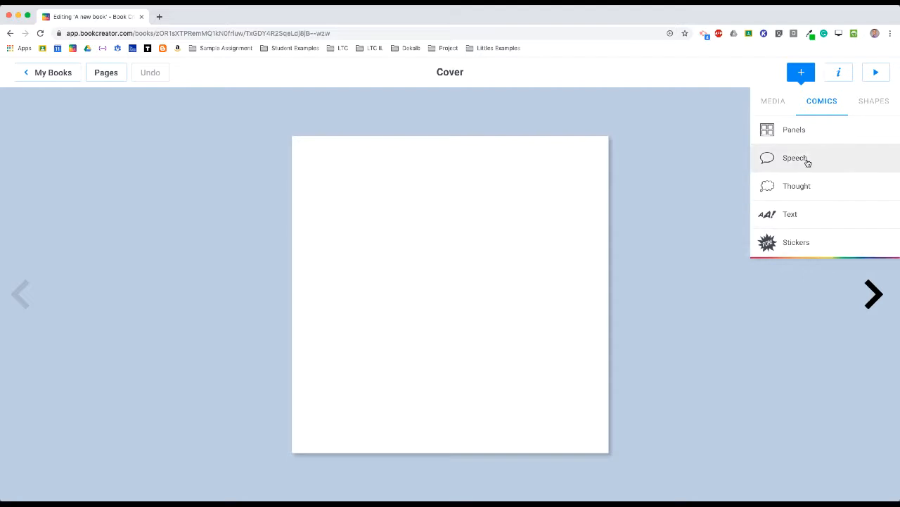
left_click(780, 106)
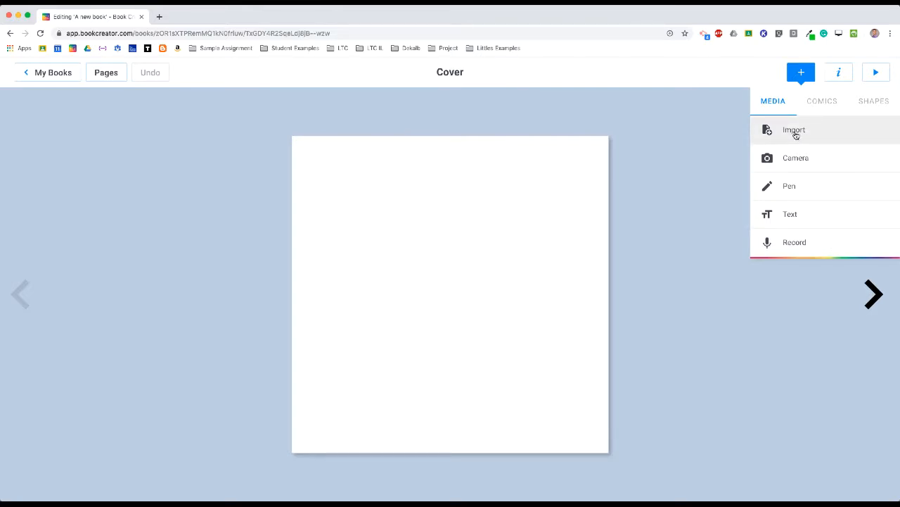
left_click(796, 133)
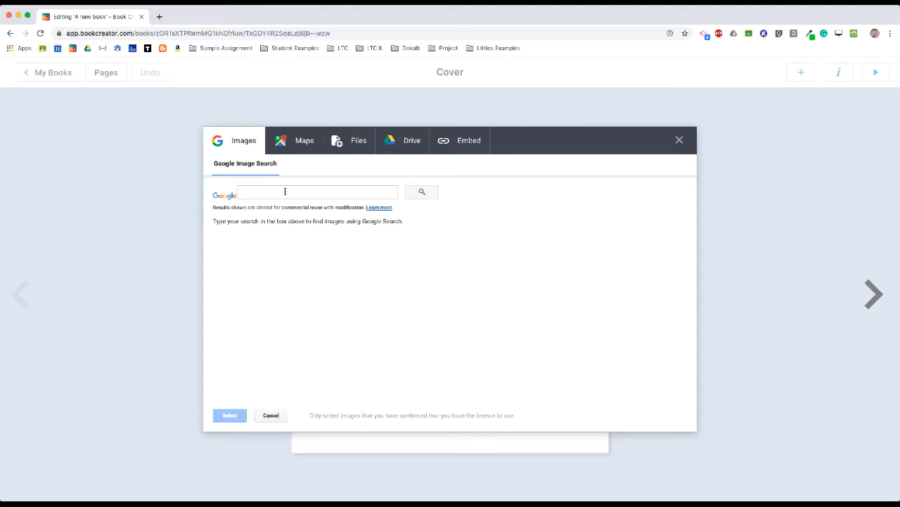
left_click(304, 146)
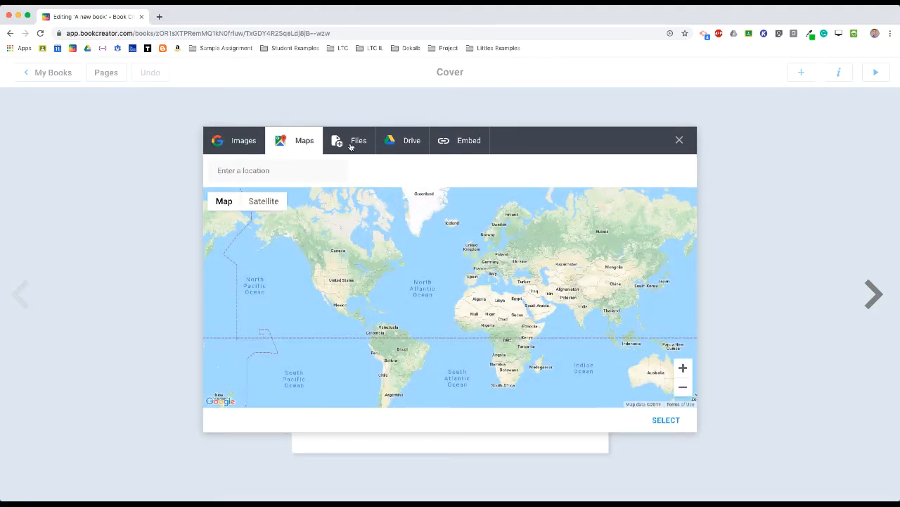
left_click(351, 146)
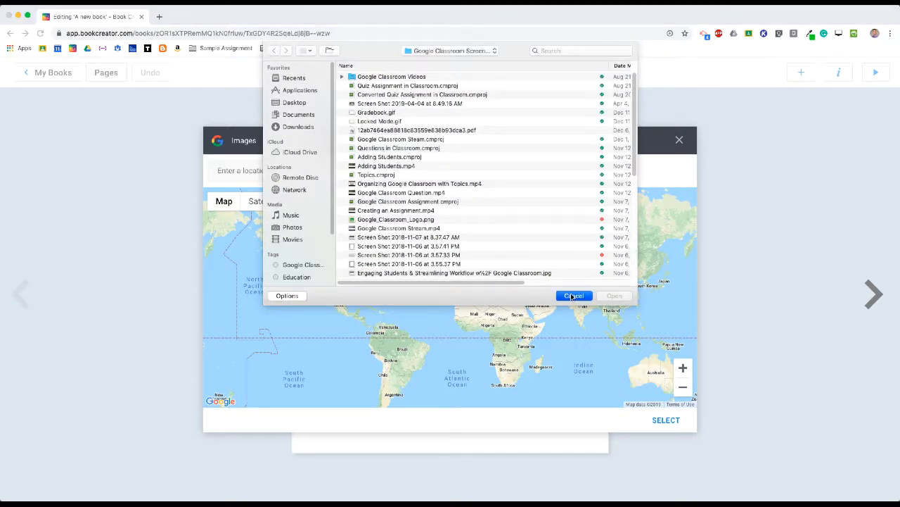
left_click(573, 296)
left_click(410, 143)
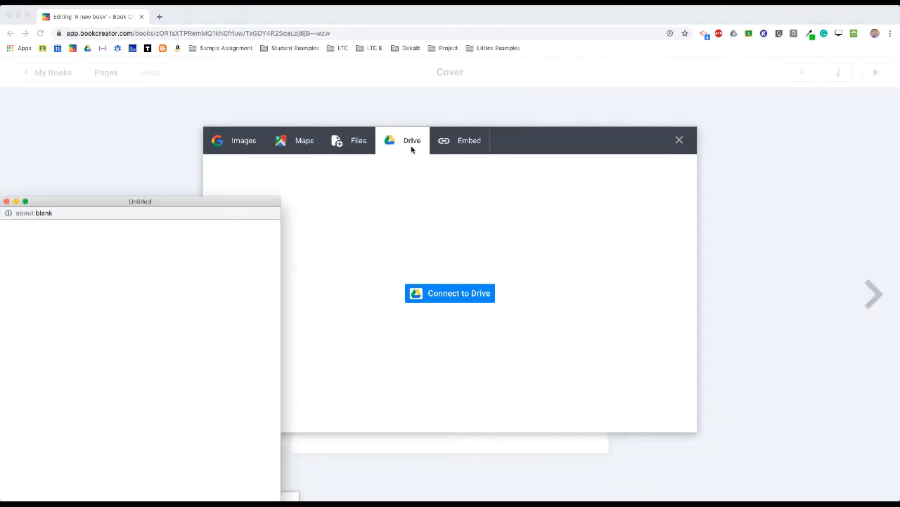
left_click(6, 202)
left_click(487, 140)
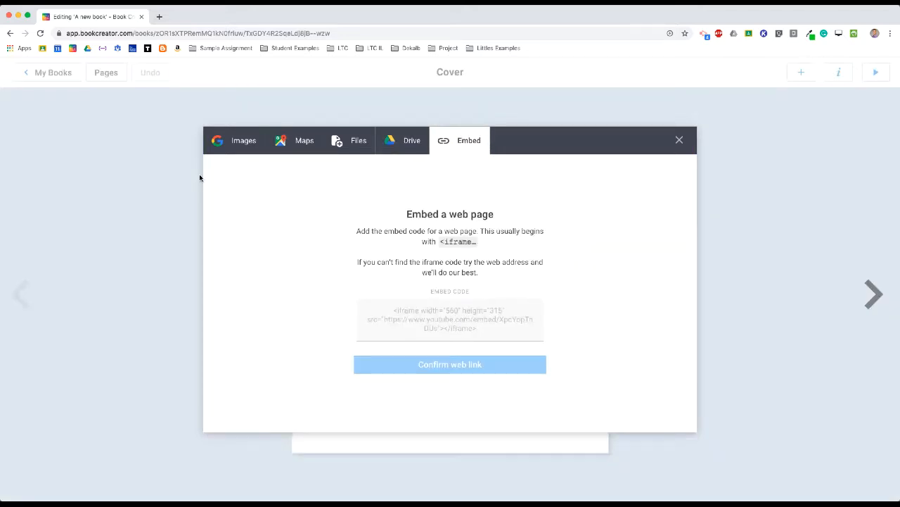
left_click(236, 147)
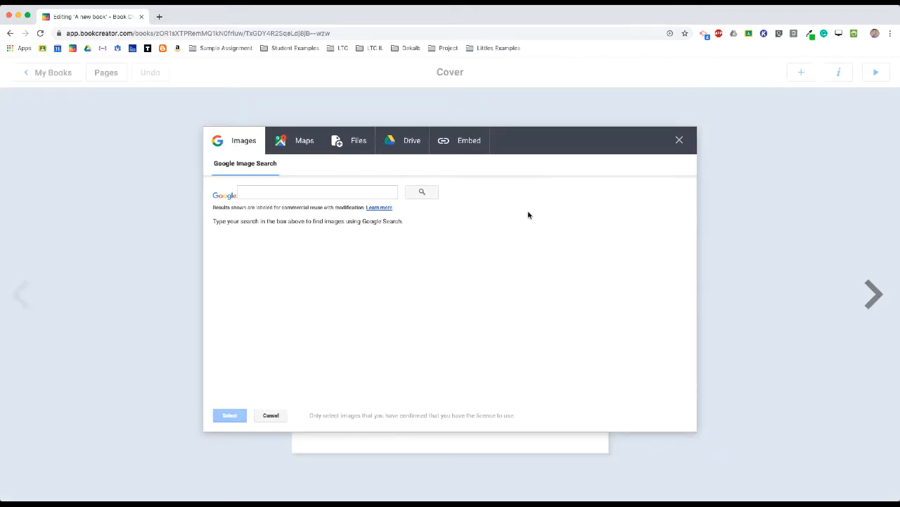
left_click(679, 141)
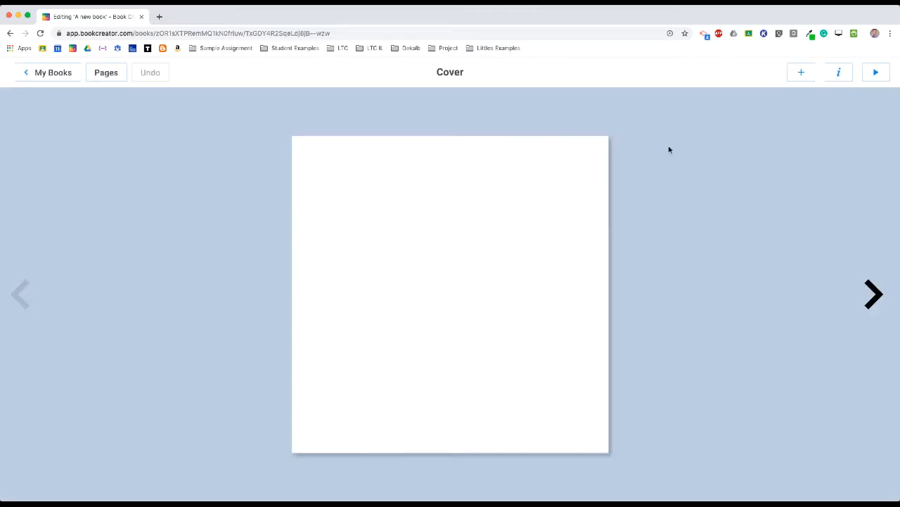
Take a picture with the camera for the cover and discard it
left_click(792, 75)
left_click(775, 101)
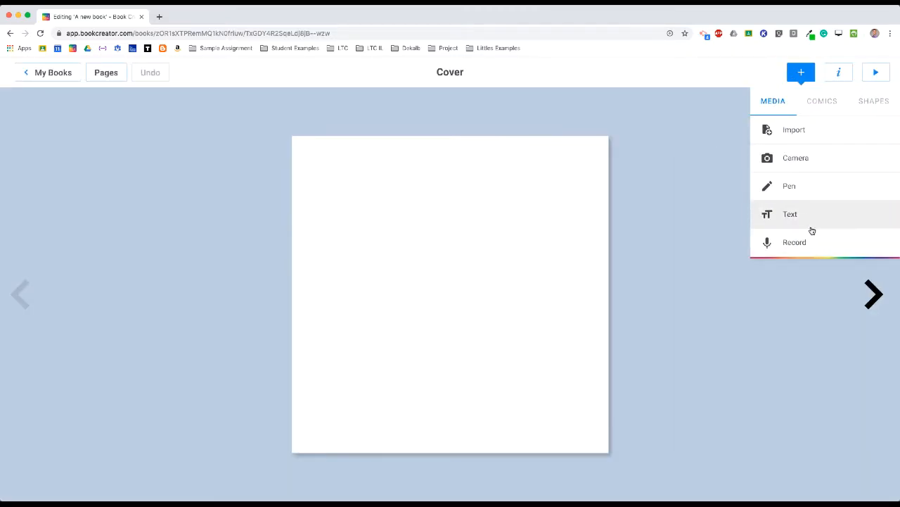
left_click(802, 161)
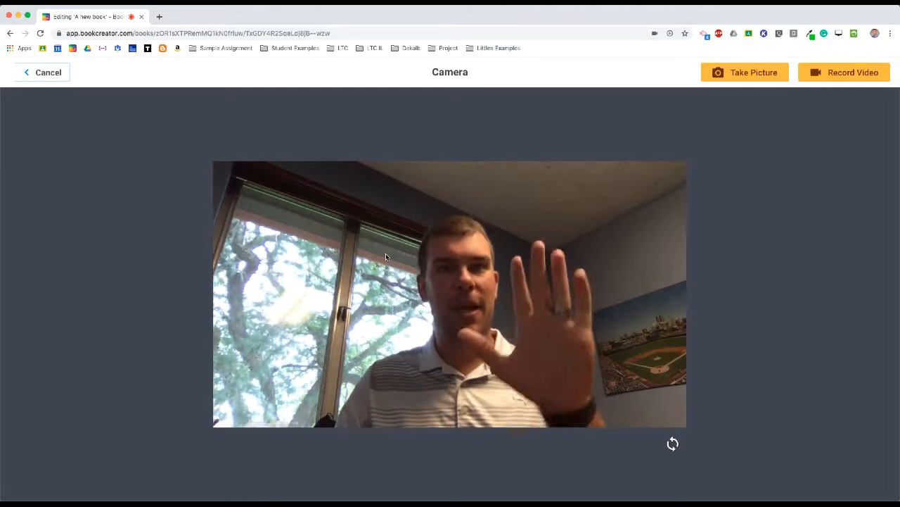
left_click(760, 75)
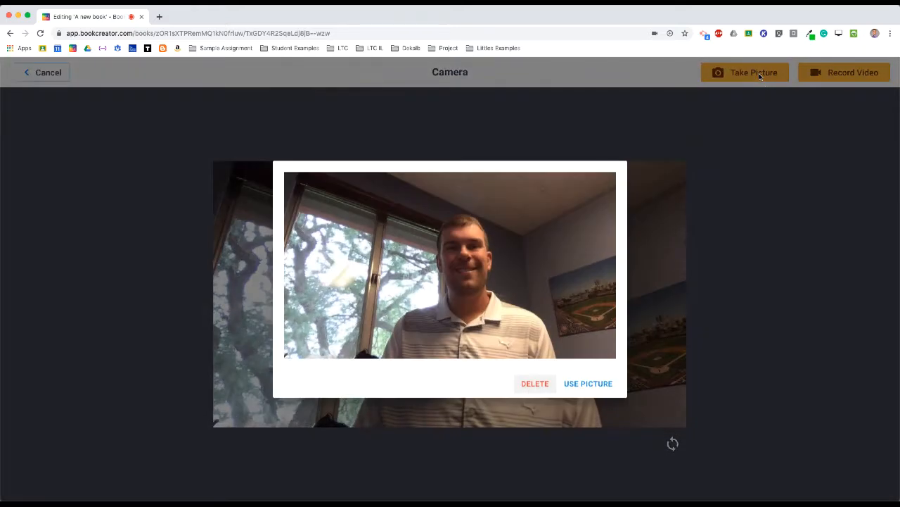
left_click(535, 384)
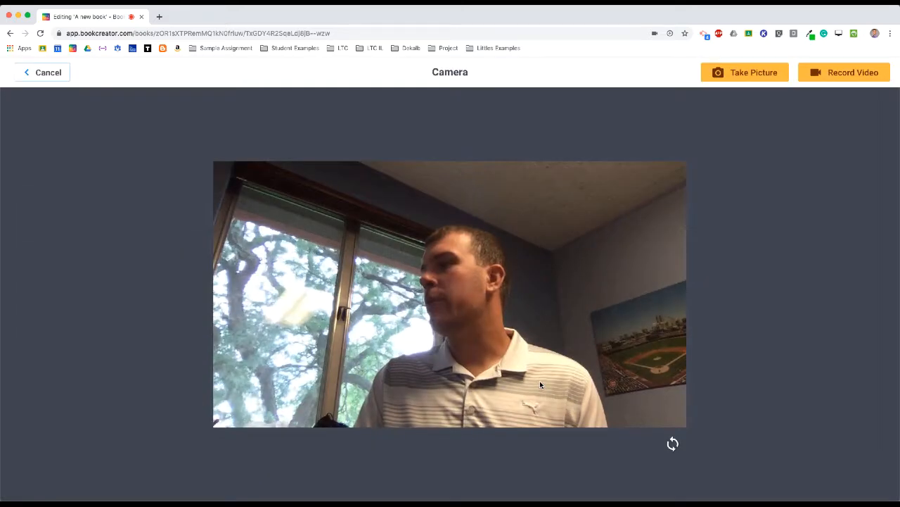
Record a short camera video and place it on the cover
left_click(836, 73)
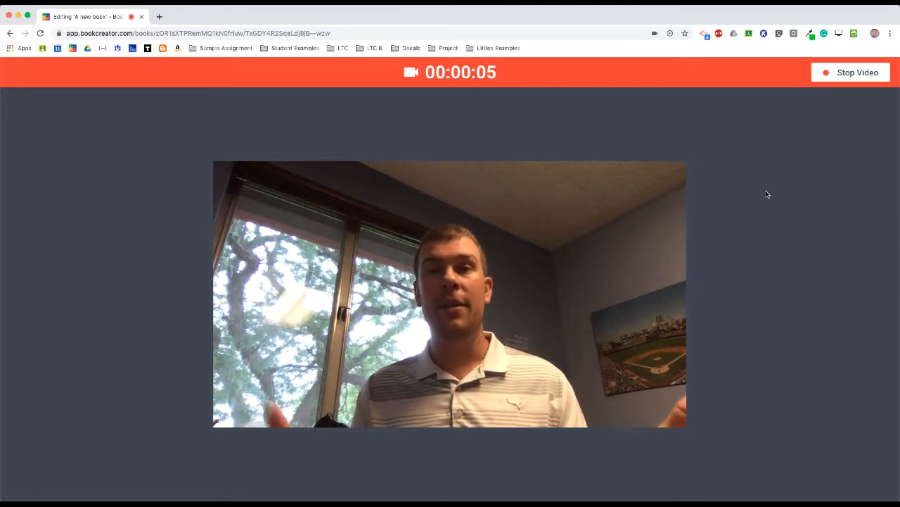
left_click(838, 75)
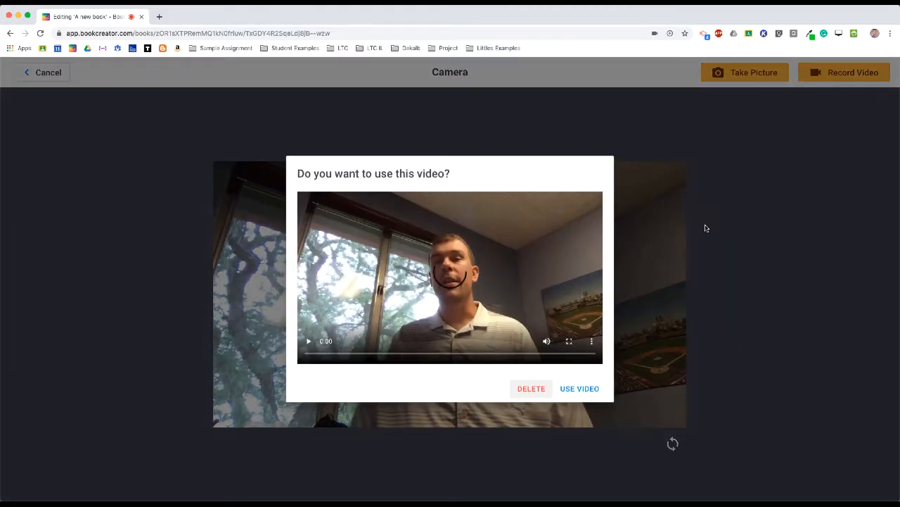
left_click(578, 390)
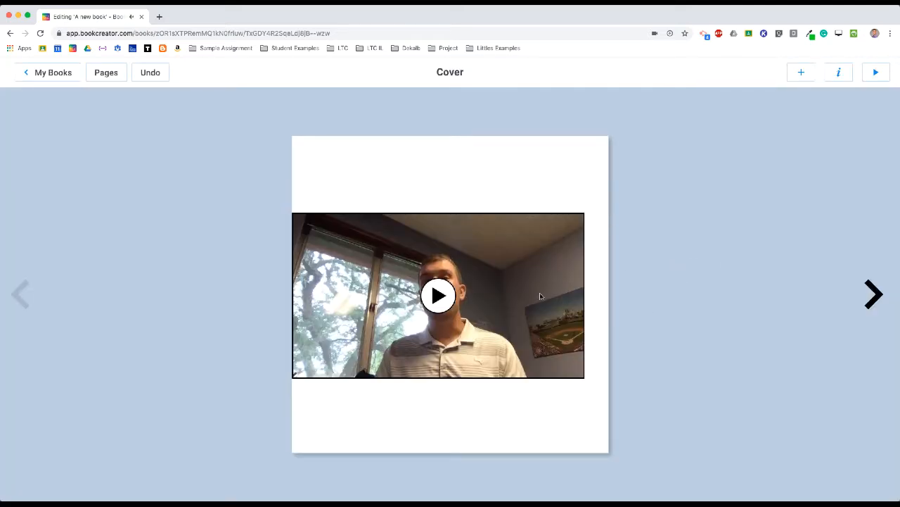
Try moving and resizing the recorded video on the cover, and delete it from the page
left_click_drag(540, 296, 541, 259)
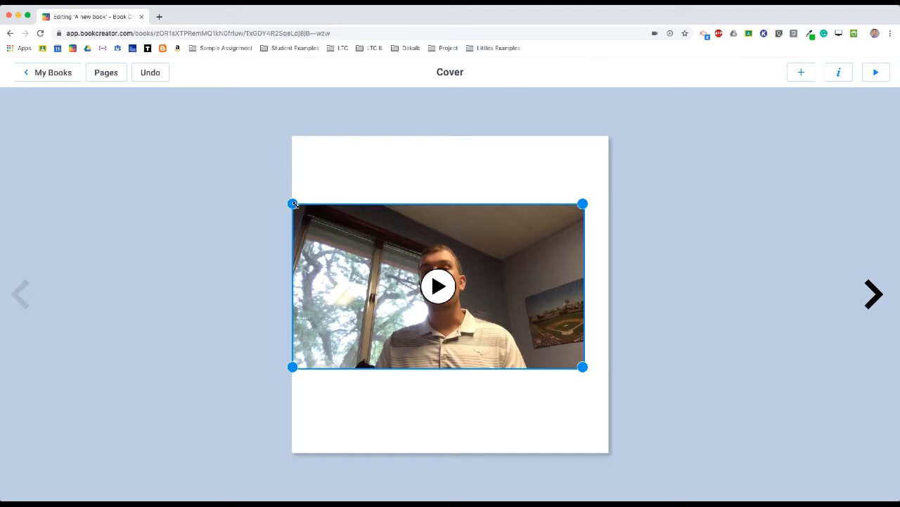
left_click_drag(293, 204, 382, 254)
left_click_drag(454, 304, 431, 307)
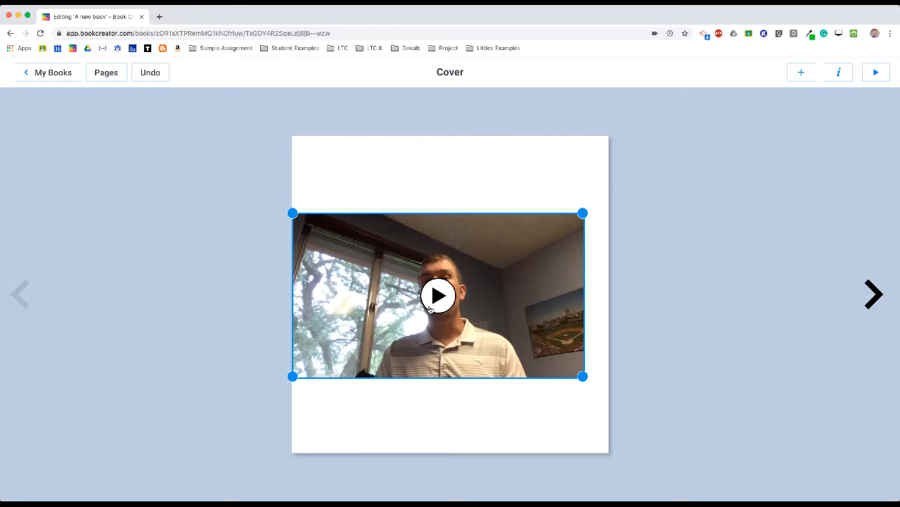
key("Delete")
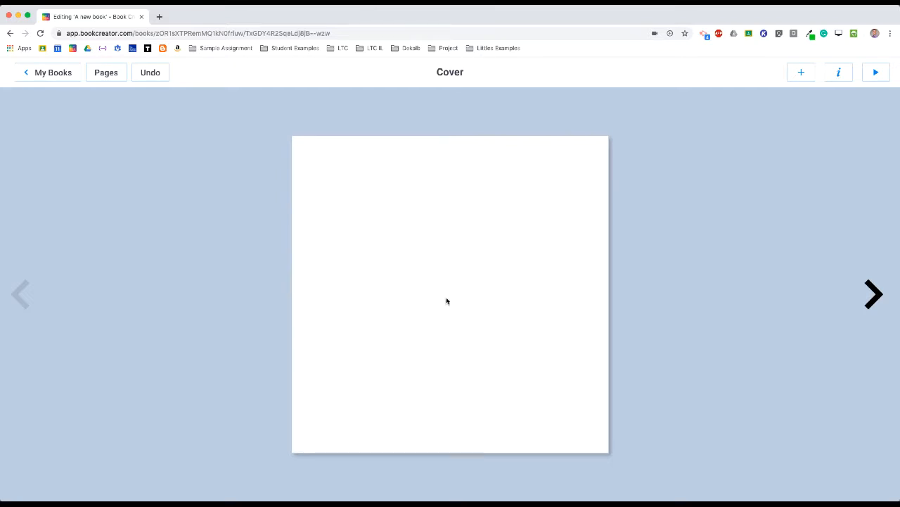
Sketch a rabbit head on the cover with the Auto pen and replace it with the suggested rabbit face icon
left_click(799, 73)
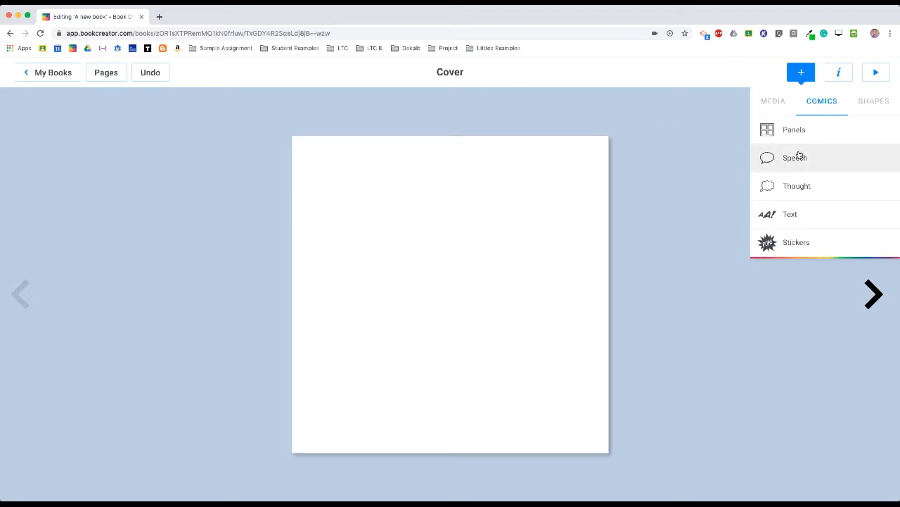
left_click(777, 104)
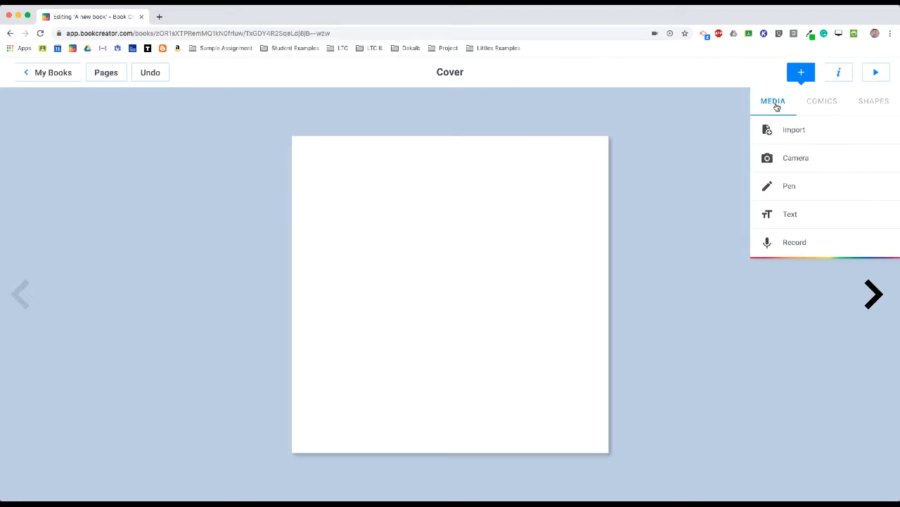
left_click(806, 189)
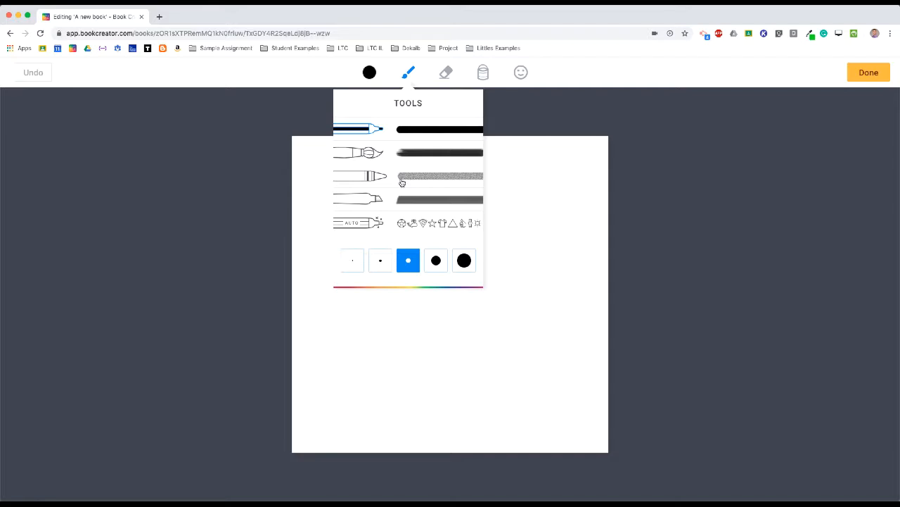
left_click(380, 223)
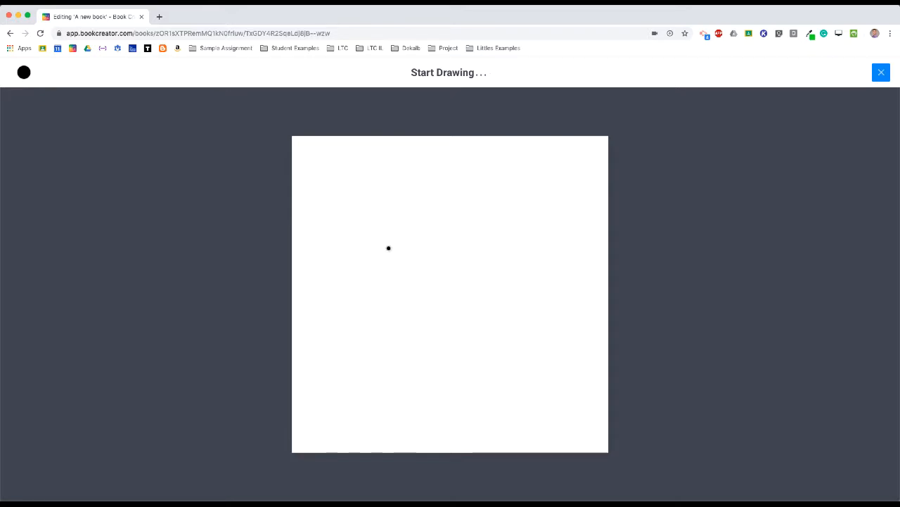
mouse_move(388, 259)
left_mouse_down()
mouse_move(384, 209)
mouse_move(408, 260)
mouse_move(434, 255)
mouse_move(463, 220)
mouse_move(442, 262)
mouse_move(449, 318)
mouse_move(400, 342)
mouse_move(391, 258)
left_mouse_up()
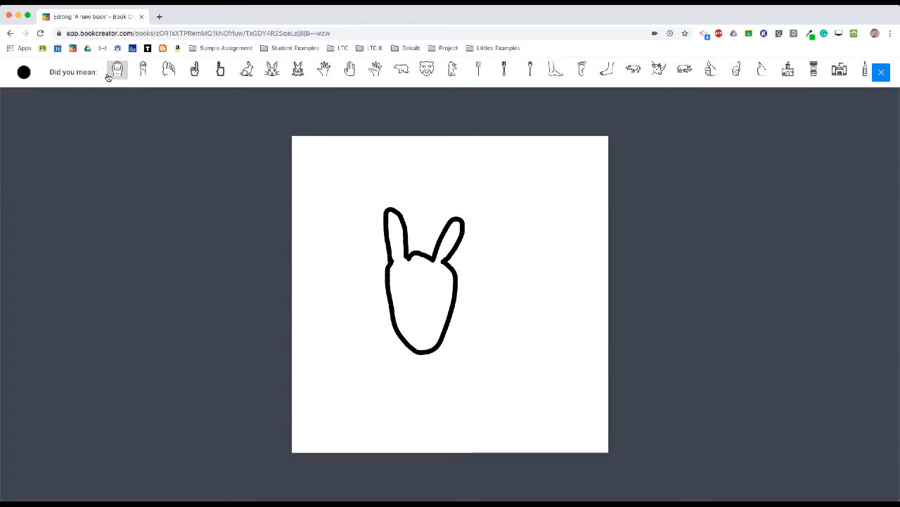
left_click(272, 74)
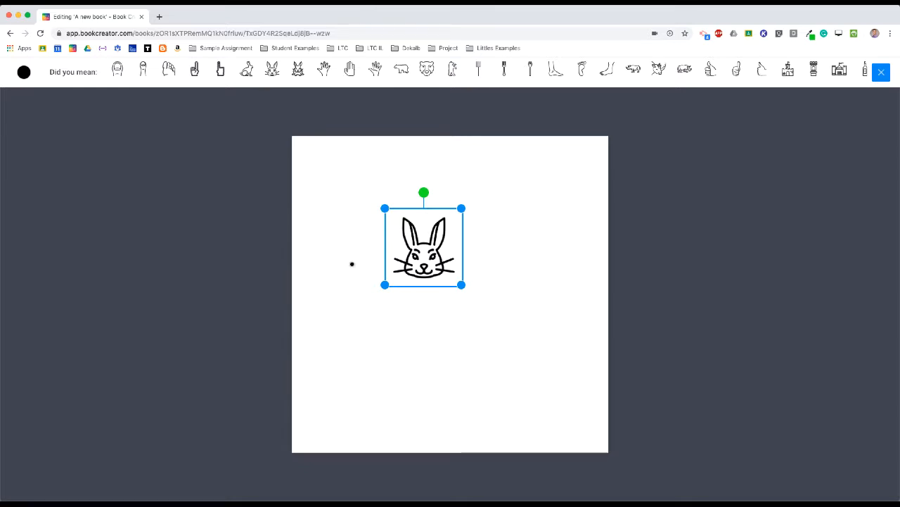
Recolor the rabbit face with rainbow Magic Ink, move it slightly up and to the right, and finish auto-drawing
left_click(24, 73)
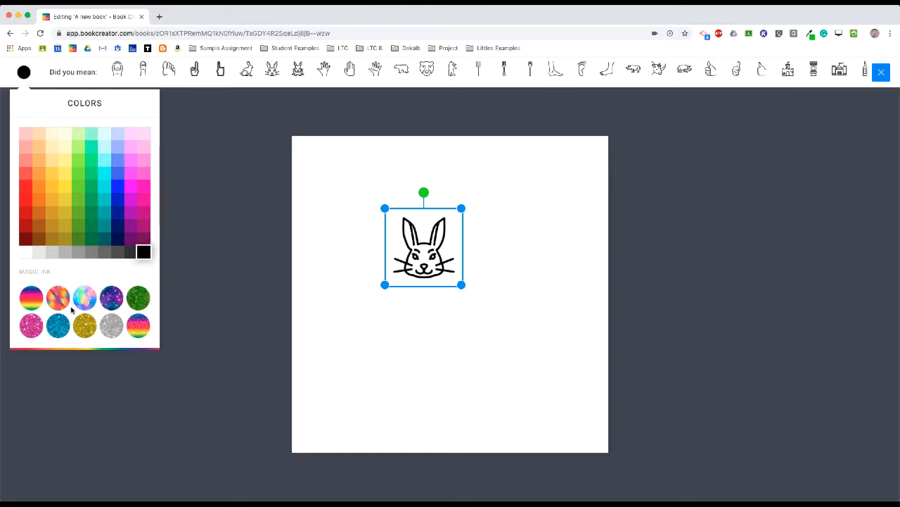
left_click(134, 327)
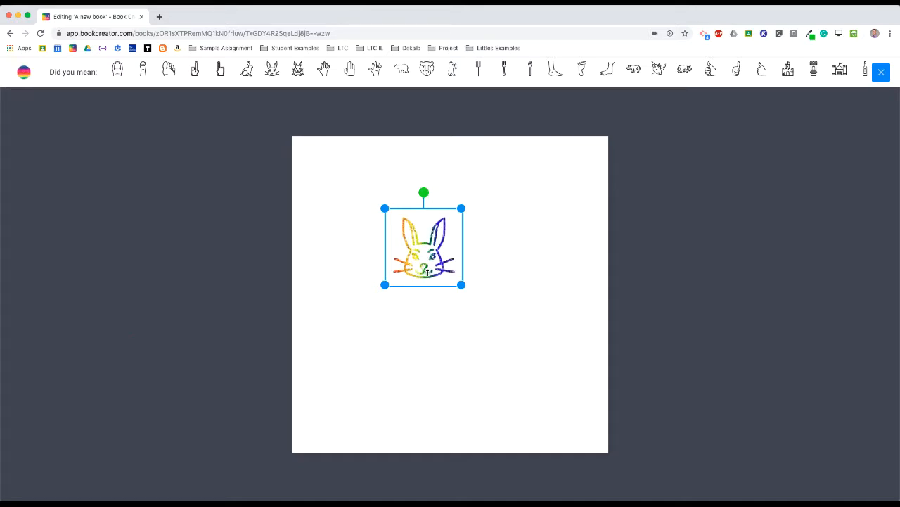
left_click_drag(427, 272, 448, 244)
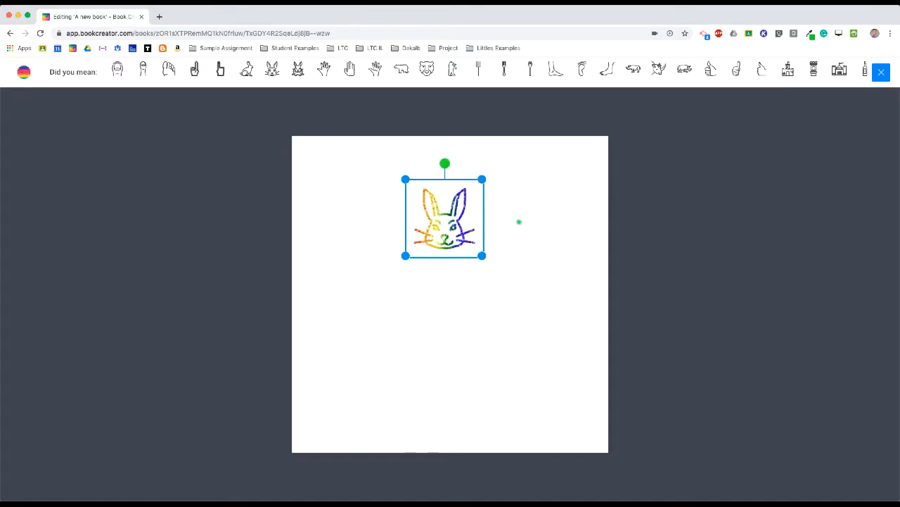
left_click(880, 72)
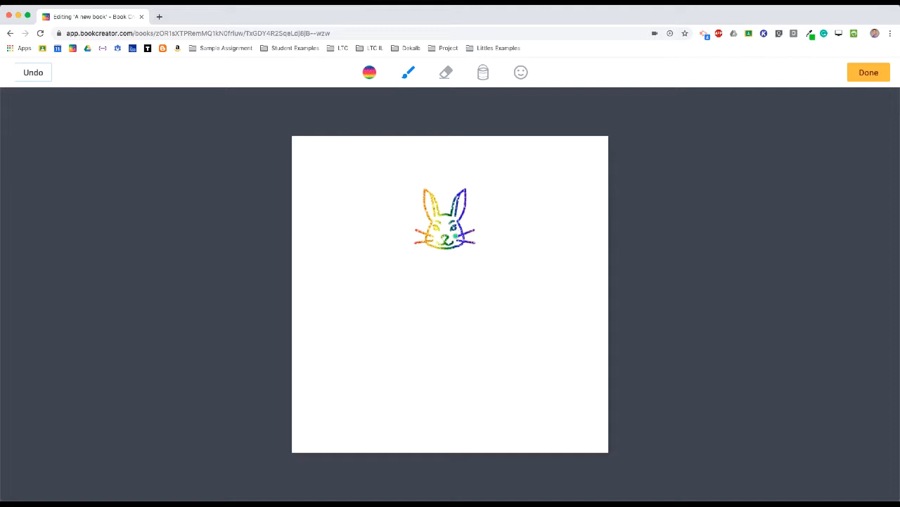
Draw a winding crayon line below the rabbit with the rainbow ink and finish the drawing
left_click(408, 76)
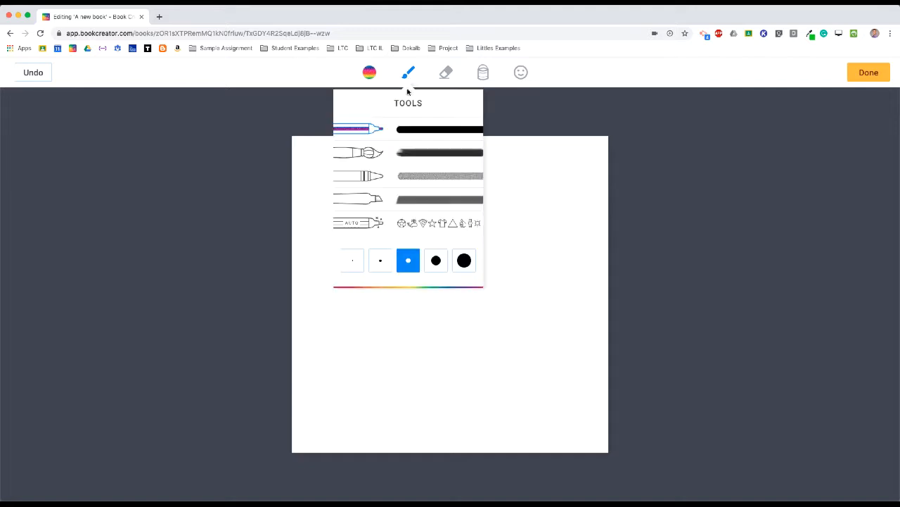
left_click(380, 176)
left_click(347, 331)
mouse_move(330, 316)
left_mouse_down()
mouse_move(535, 310)
mouse_move(487, 292)
mouse_move(357, 289)
mouse_move(416, 274)
mouse_move(536, 271)
left_mouse_up()
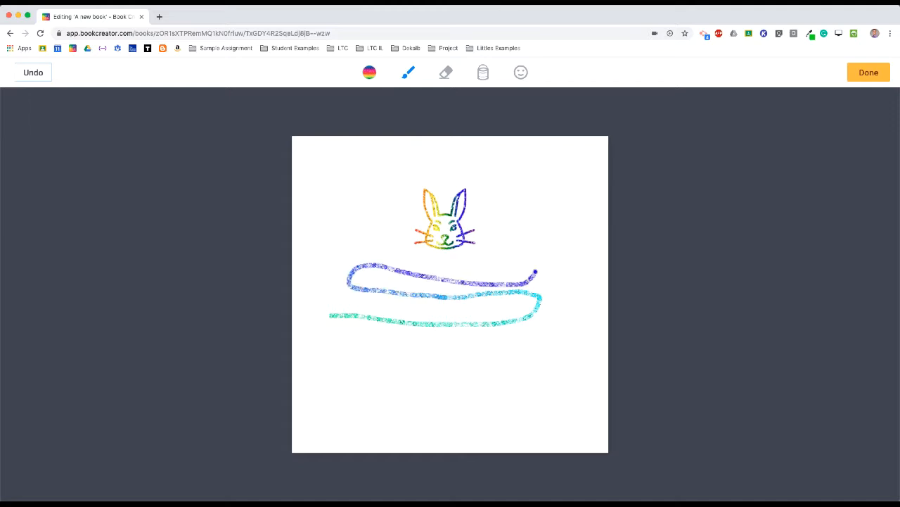
left_click(865, 73)
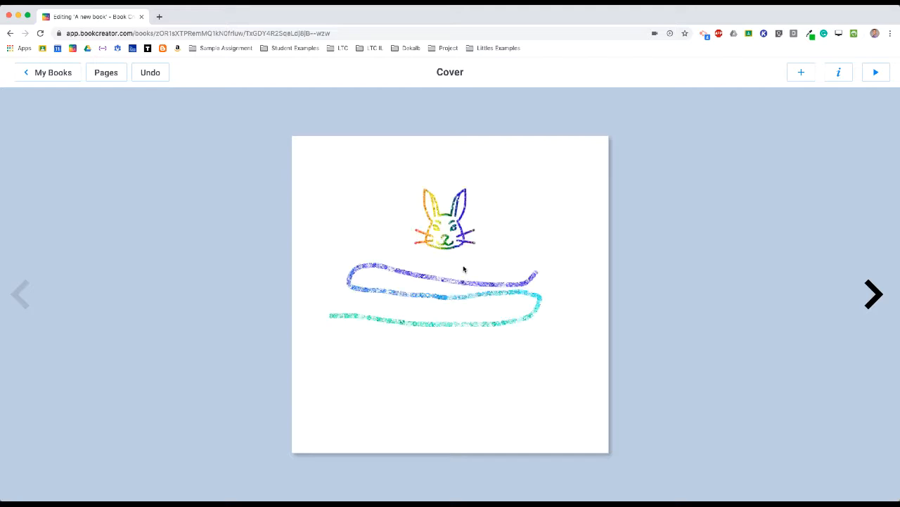
Try moving and shrinking the drawing into the cover's upper-left area, and delete it from the page
left_click(457, 290)
left_click_drag(456, 291, 451, 274)
left_click_drag(537, 310, 416, 252)
left_click_drag(389, 199, 380, 192)
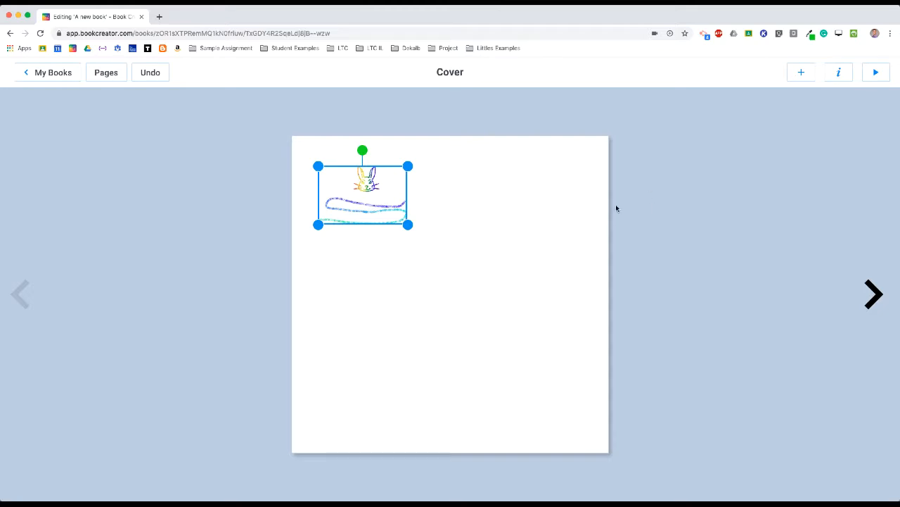
key("Delete")
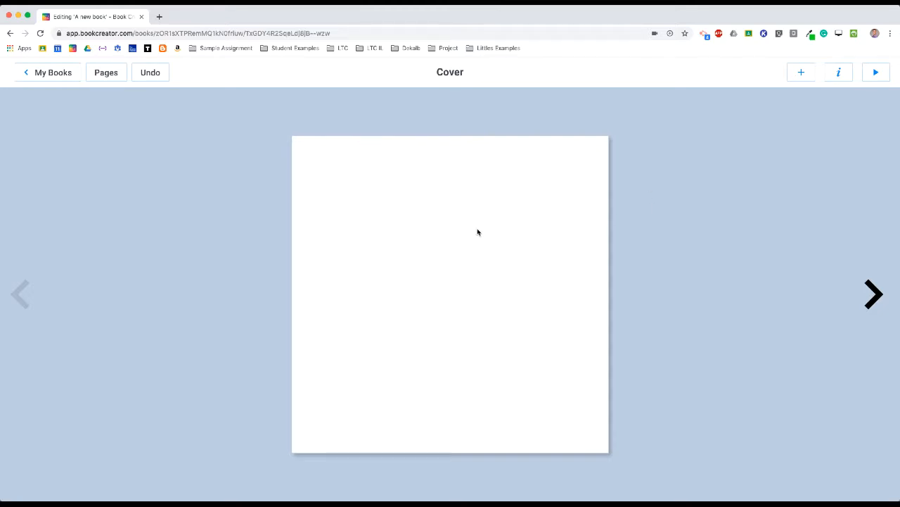
Add a text box reading "I type the text here." plus a dictated speech-to-text sentence, and move it slightly down the cover
left_click(800, 72)
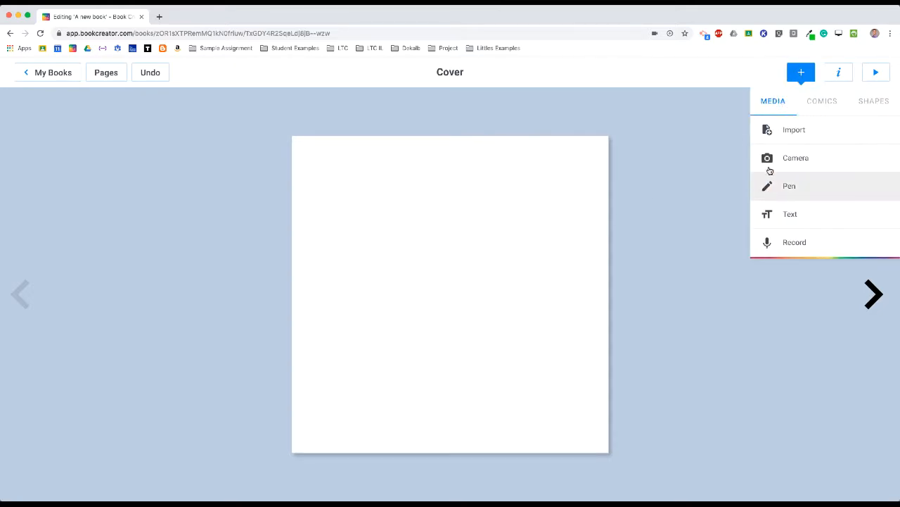
left_click(802, 214)
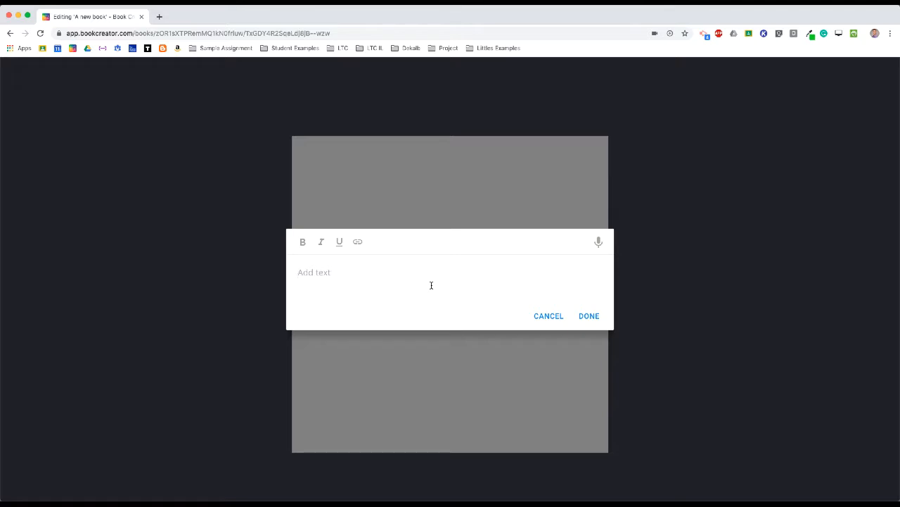
type("I type the text here.")
left_click(598, 243)
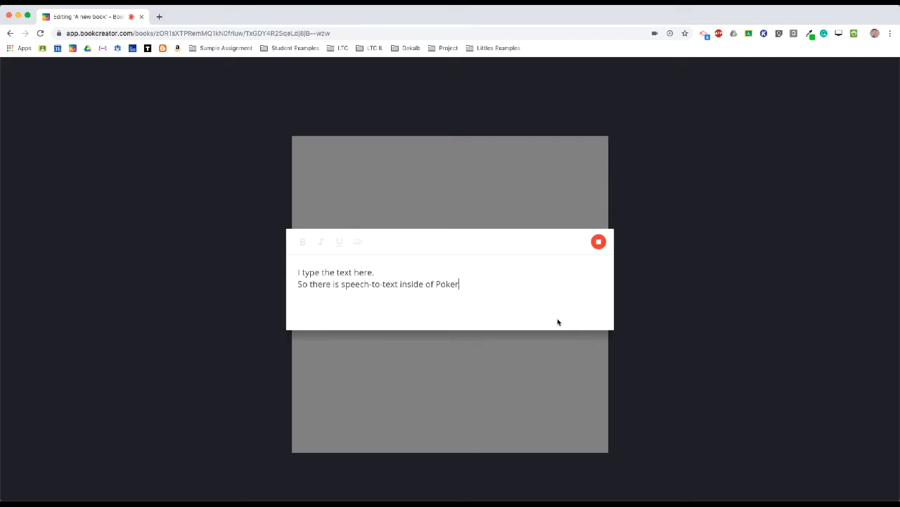
left_click(604, 242)
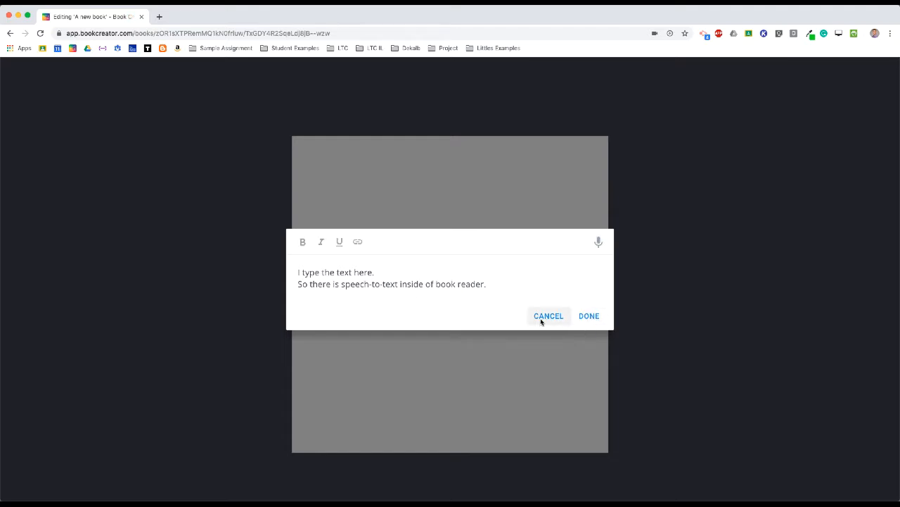
left_click(589, 317)
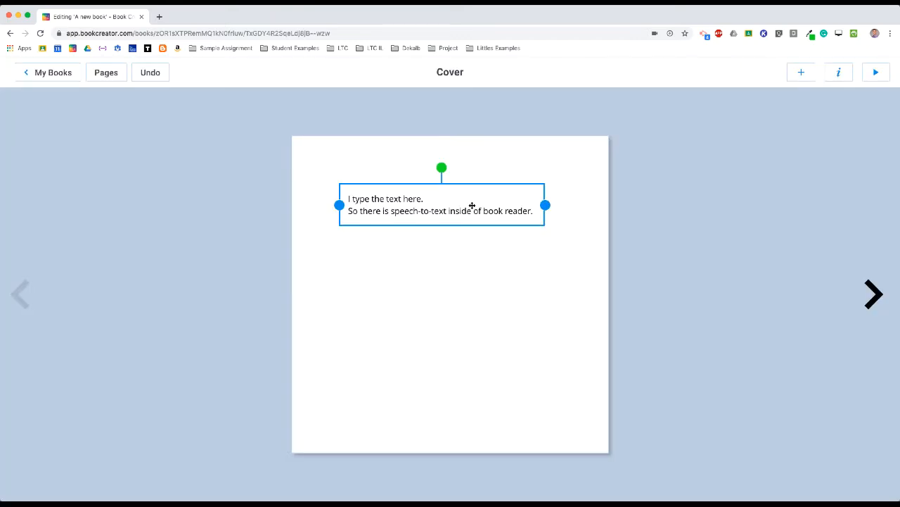
left_click_drag(472, 206, 472, 226)
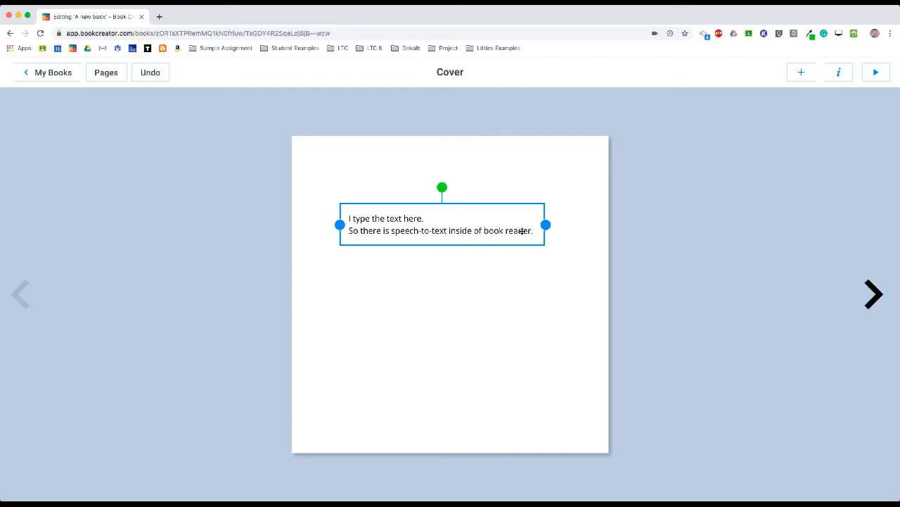
Increase the text size of the cover's text box to 26
right_click(841, 74)
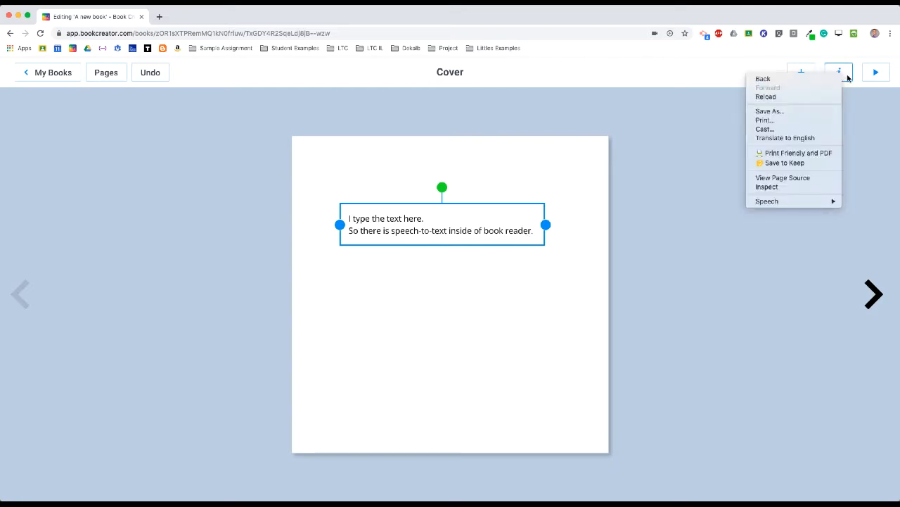
left_click(857, 79)
left_click(839, 75)
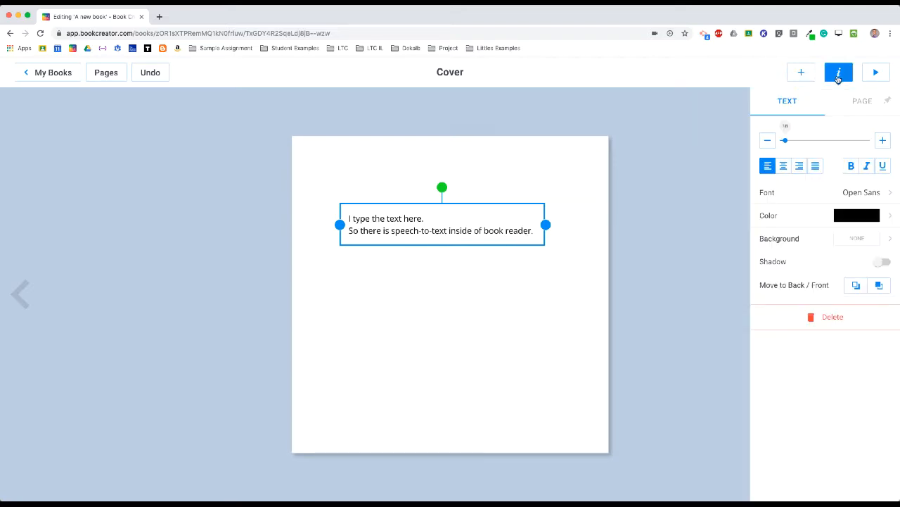
left_click(881, 141)
left_click(881, 141)
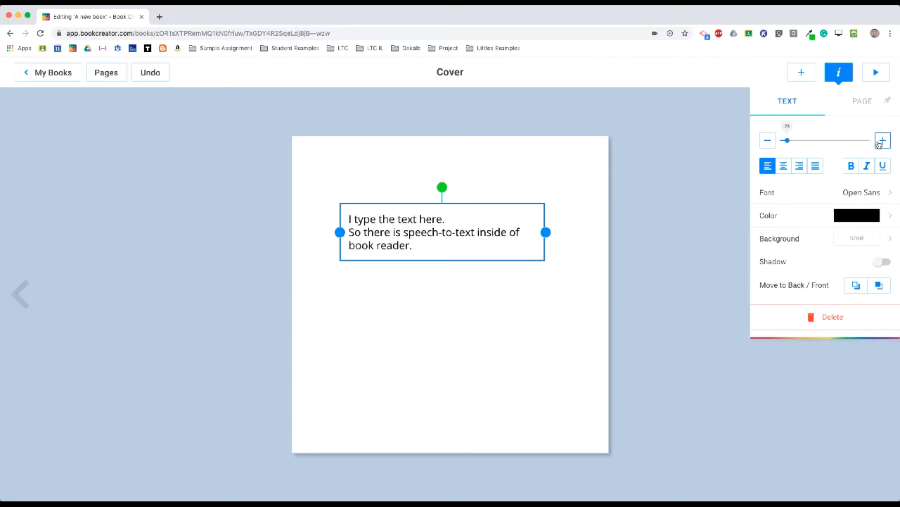
left_click(881, 141)
Look through the text box's font and color options, and delete the text box from the cover
left_click(868, 194)
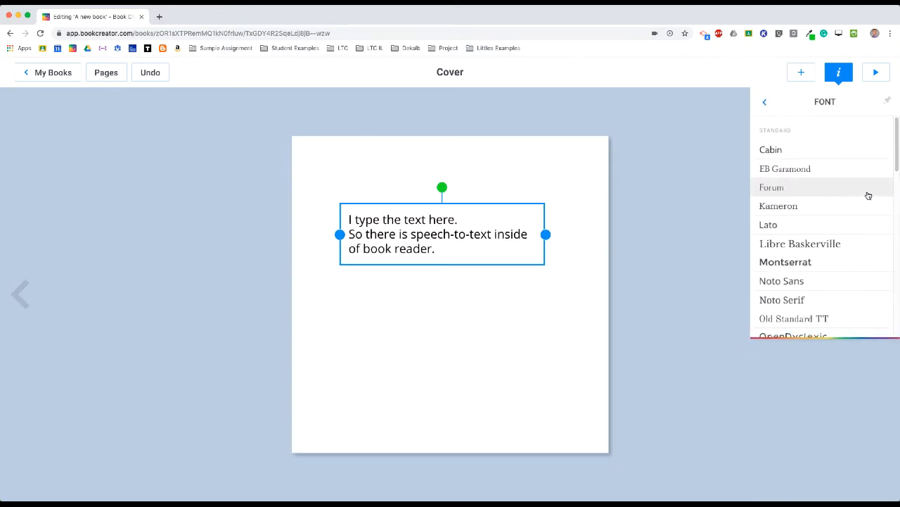
left_click(768, 103)
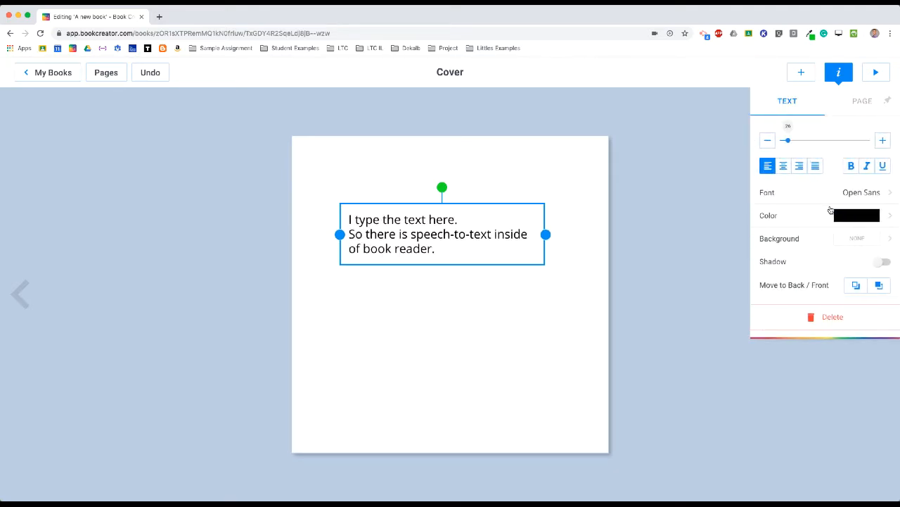
left_click(831, 211)
left_click(766, 103)
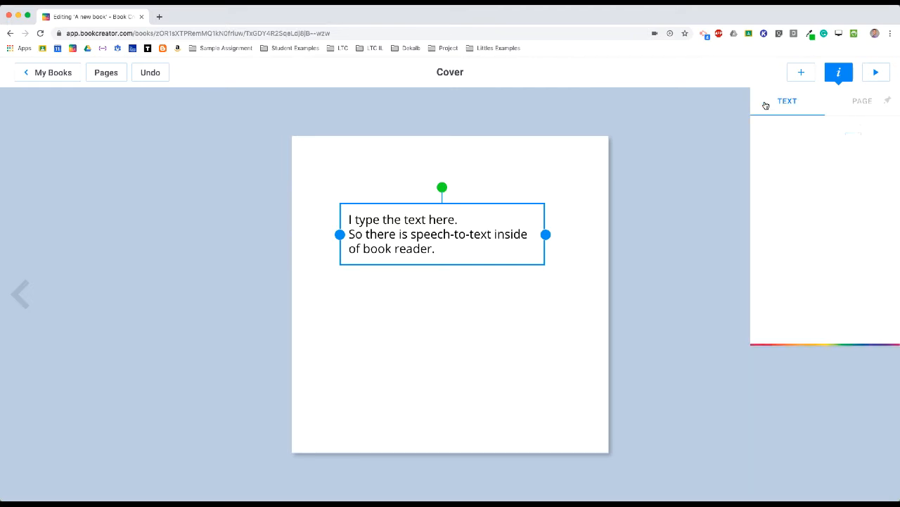
left_click(834, 79)
left_click(470, 244)
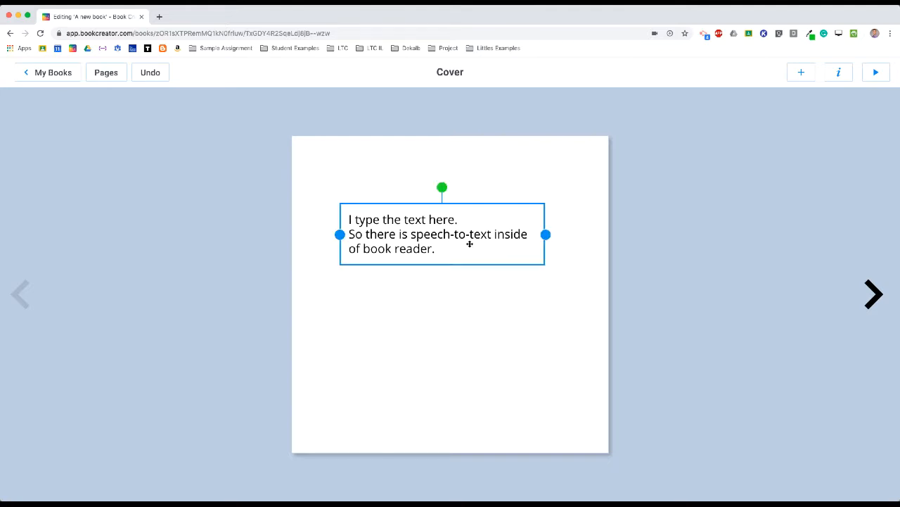
key("Delete")
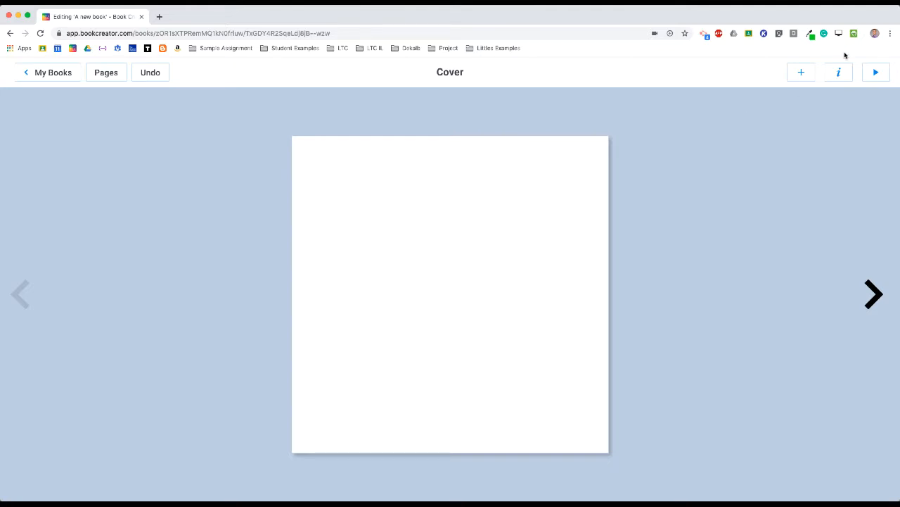
View the sound recorder for the cover and leave it without recording
left_click(804, 75)
left_click(777, 101)
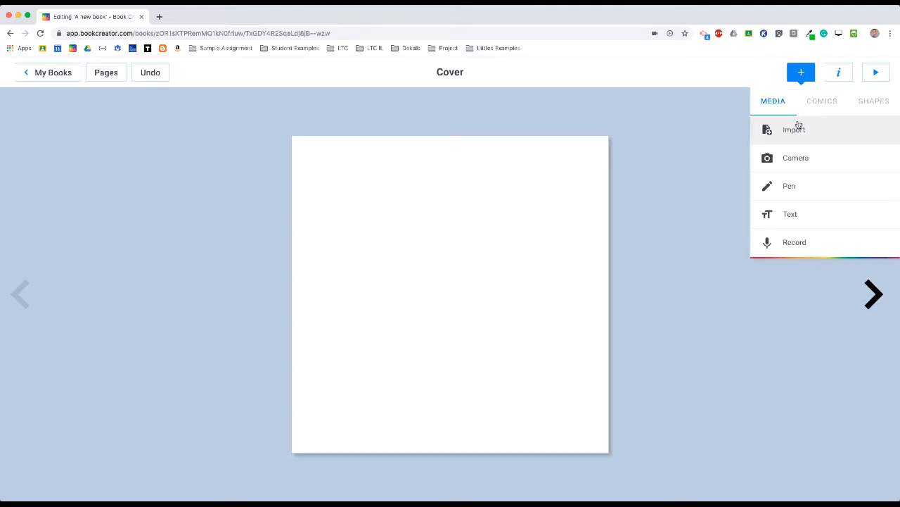
left_click(816, 245)
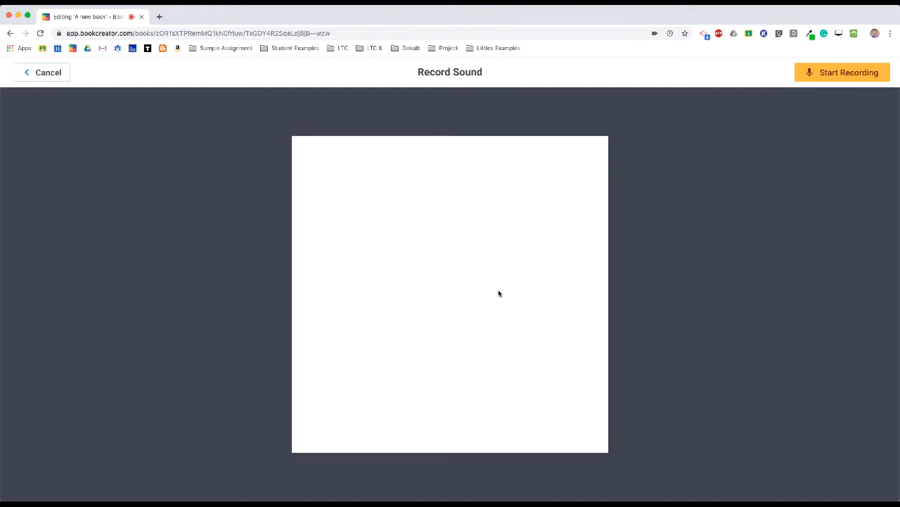
left_click(49, 72)
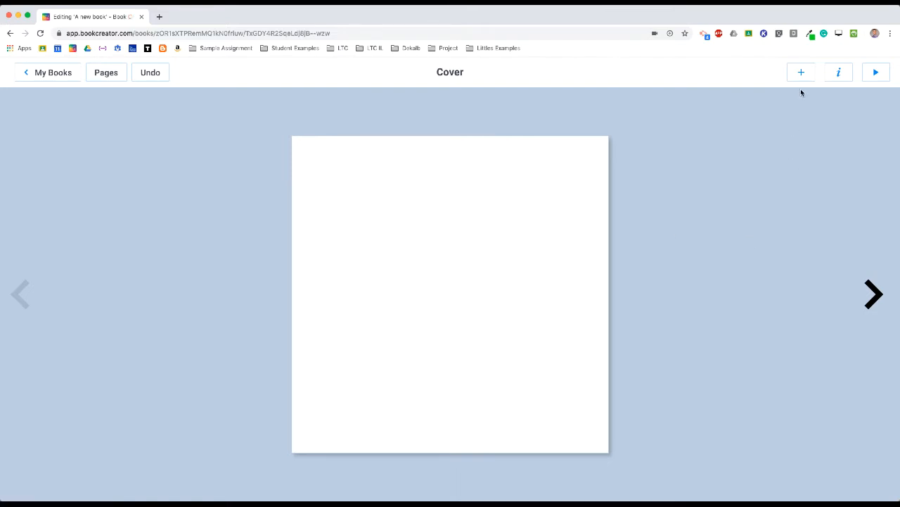
Return to the My Books library and browse to the book "The Complete Guide to Google Classroom"
left_click(74, 78)
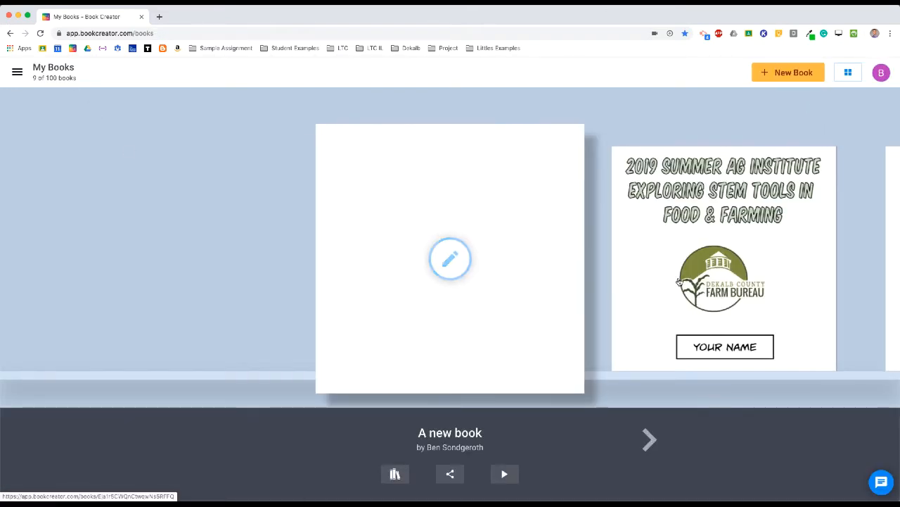
left_click(744, 276)
left_click(746, 271)
left_click(757, 269)
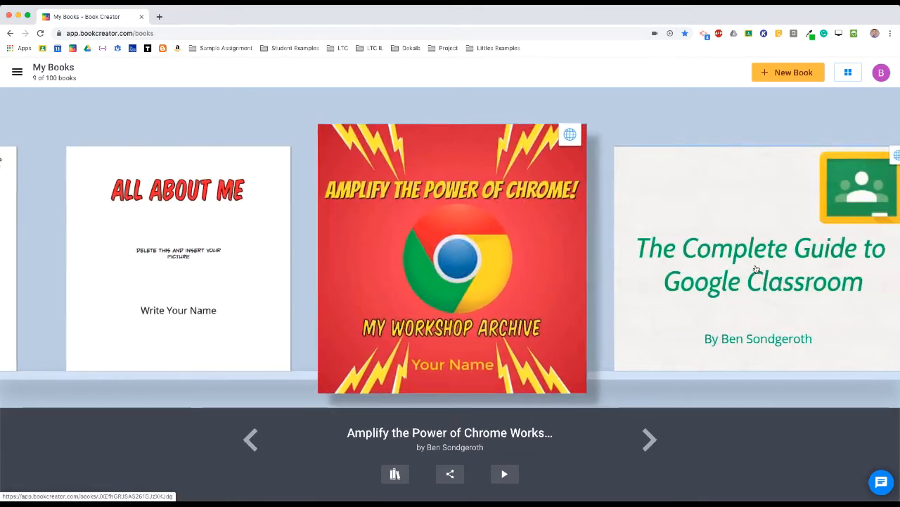
left_click(752, 267)
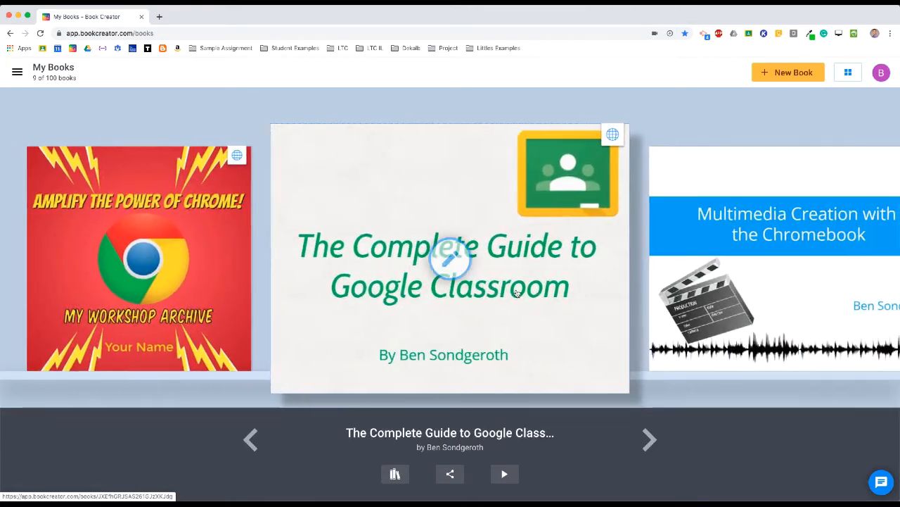
Look at the publishing and sharing options for "The Complete Guide to Google Classroom" and open the published book for online reading
left_click(613, 137)
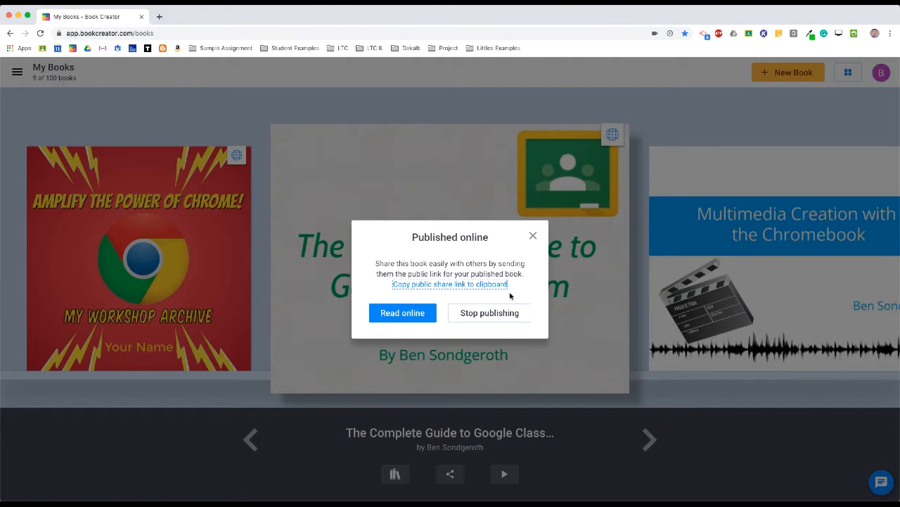
left_click(533, 235)
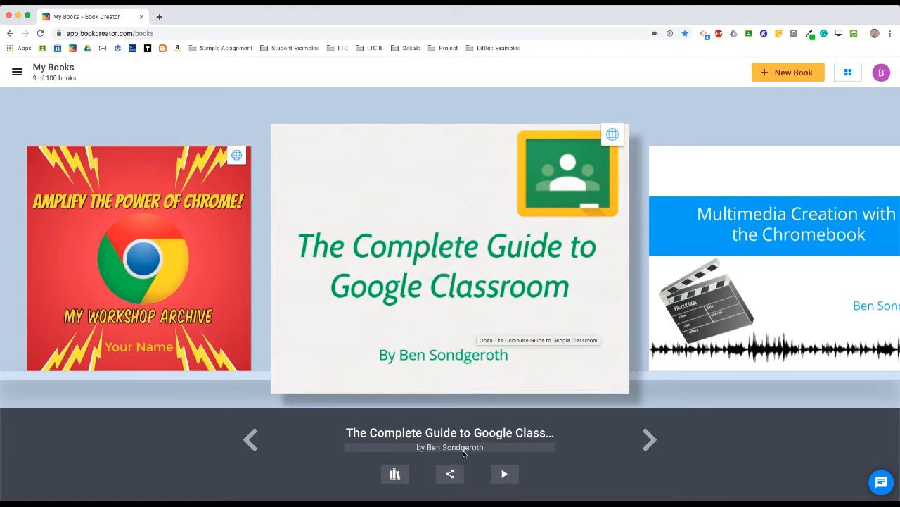
left_click(450, 474)
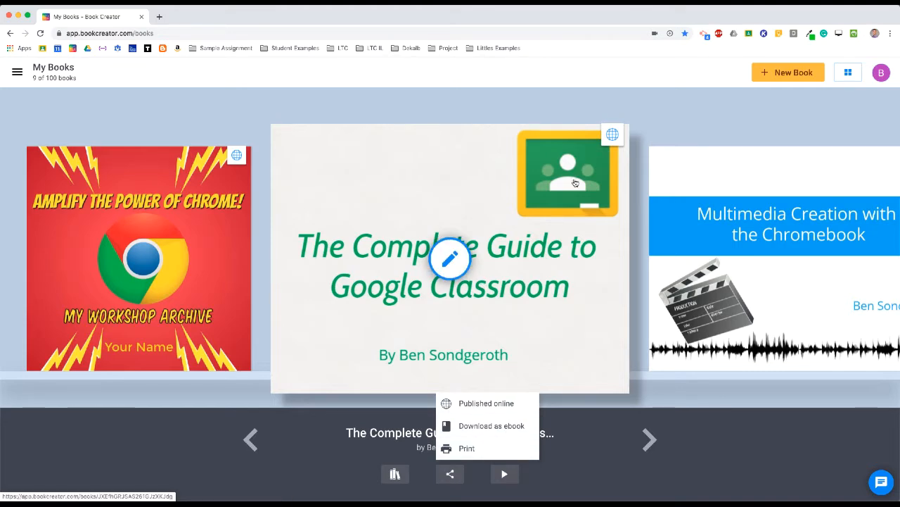
left_click(613, 135)
left_click(409, 317)
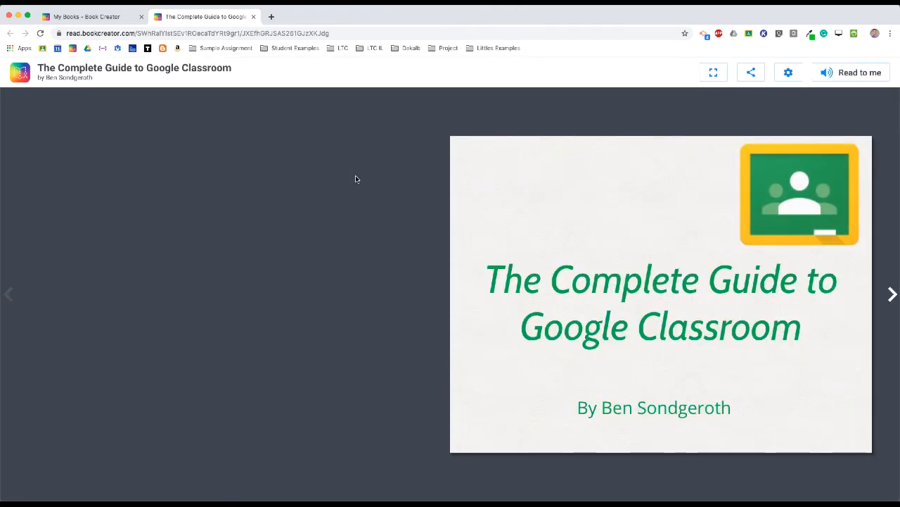
Jump from the table of contents to the "Sharing to the Stream" chapter and page forward to the announcements video tutorial
left_click(891, 294)
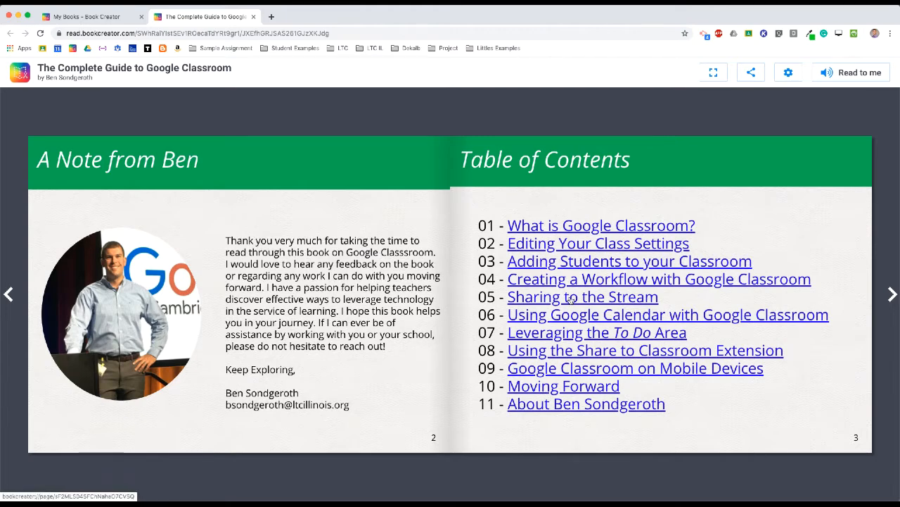
left_click(571, 300)
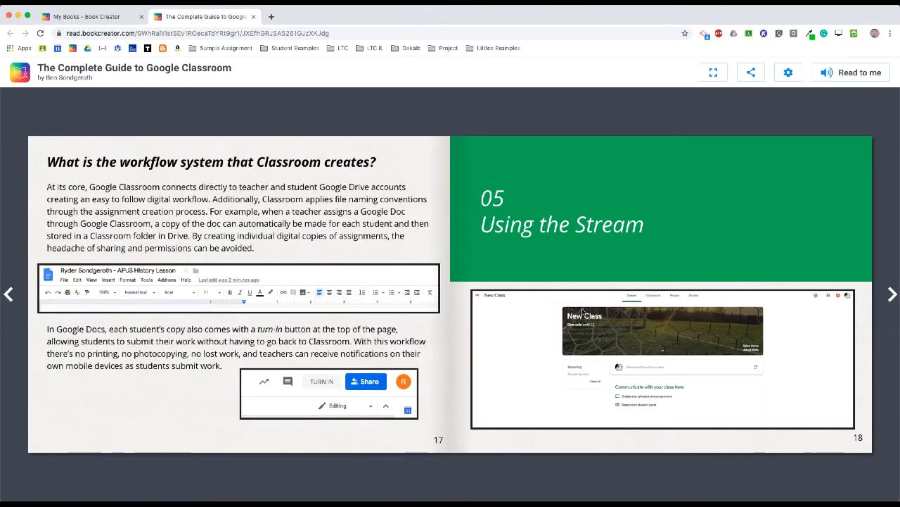
left_click(892, 294)
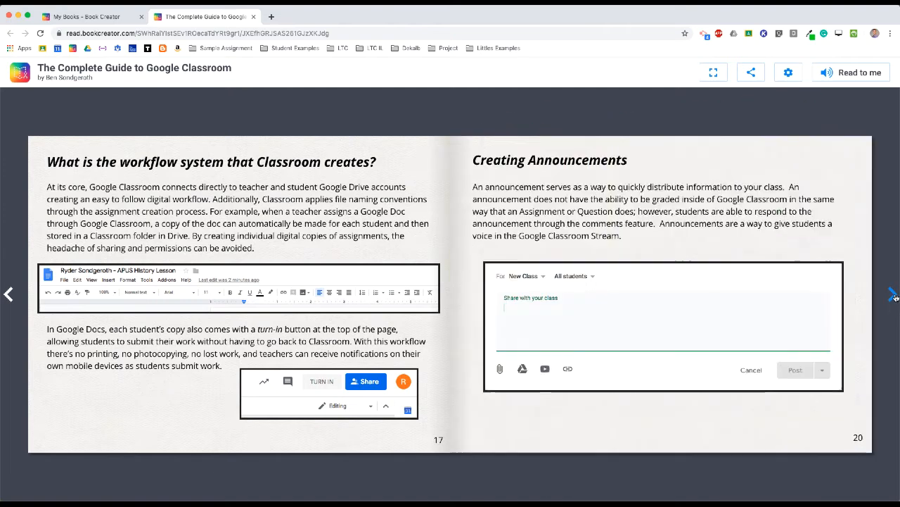
left_click(892, 294)
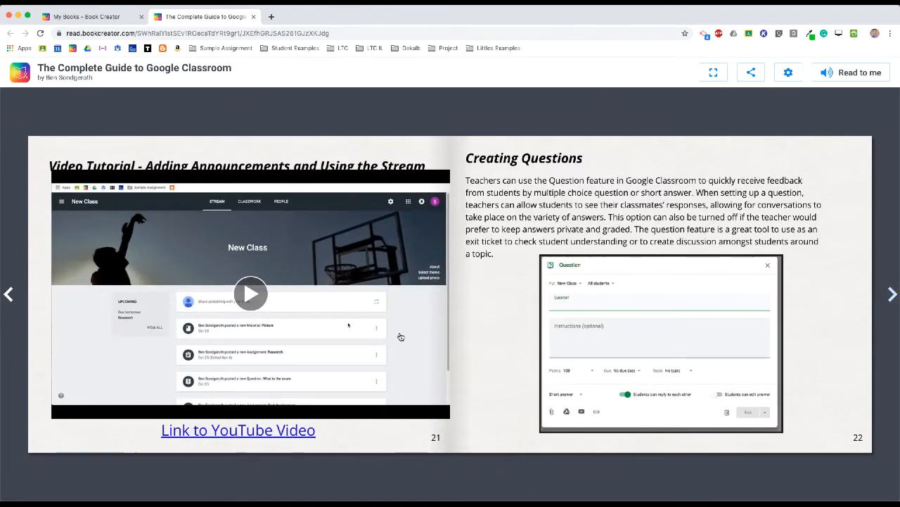
Play and pause the embedded announcements video, and start and stop Read to me on the following spread
left_click(259, 300)
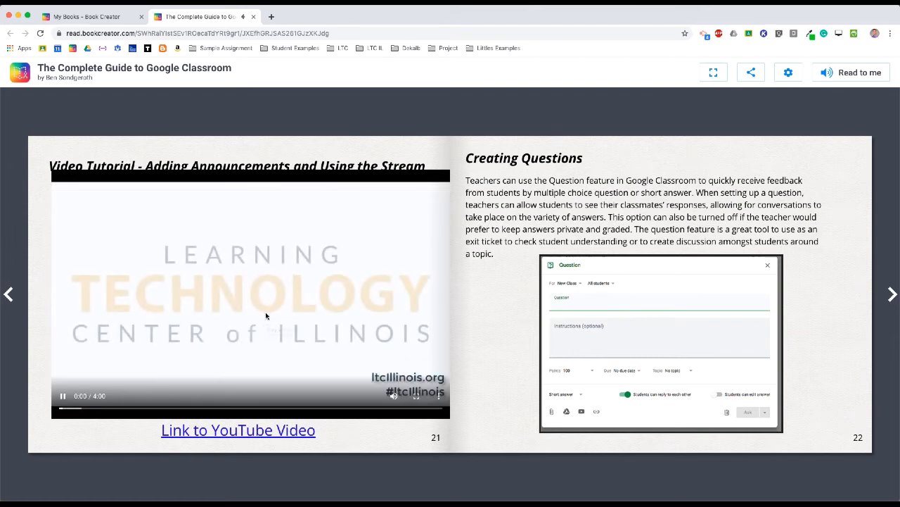
left_click(63, 396)
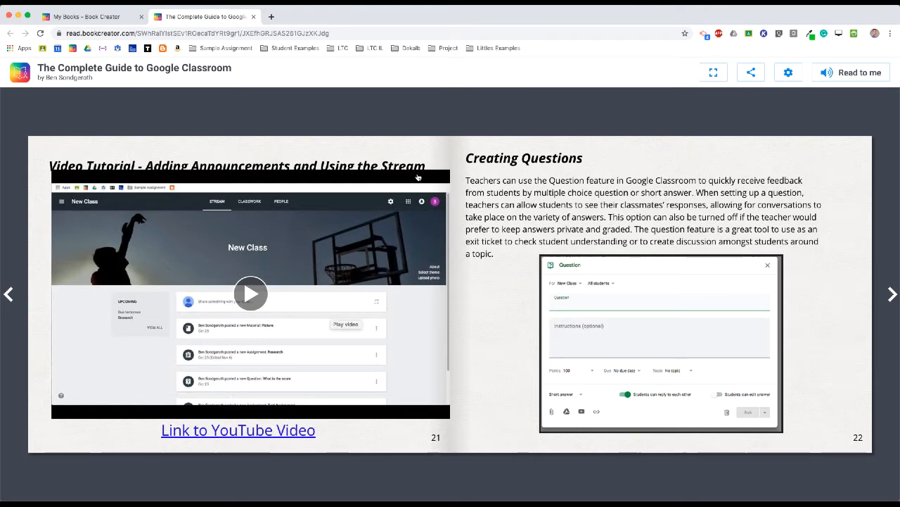
left_click(890, 293)
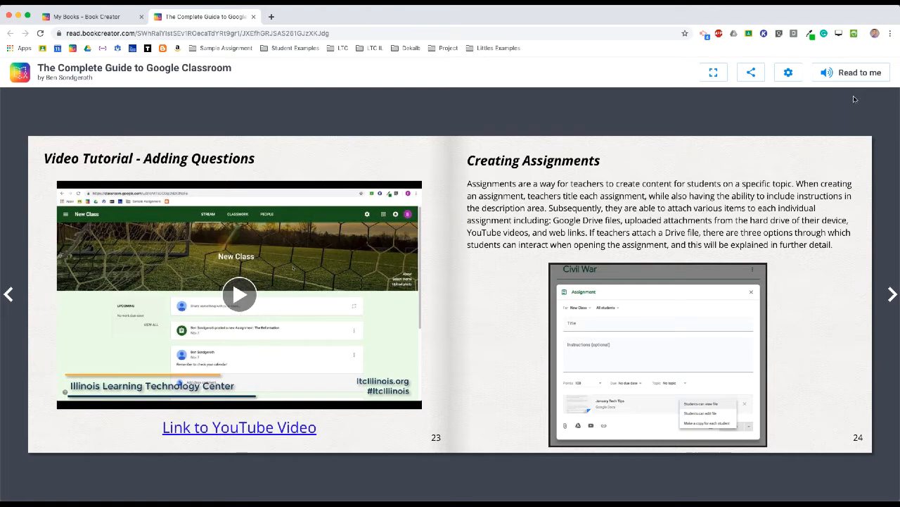
left_click(852, 73)
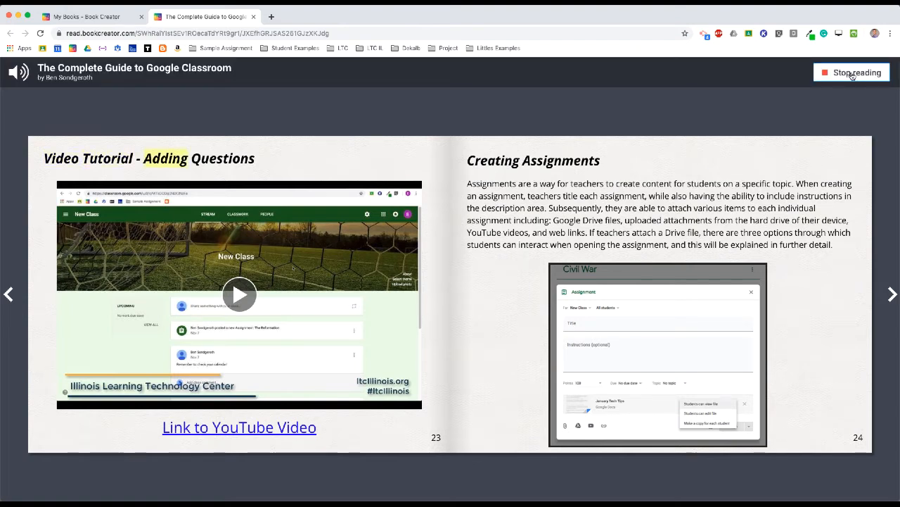
left_click(853, 73)
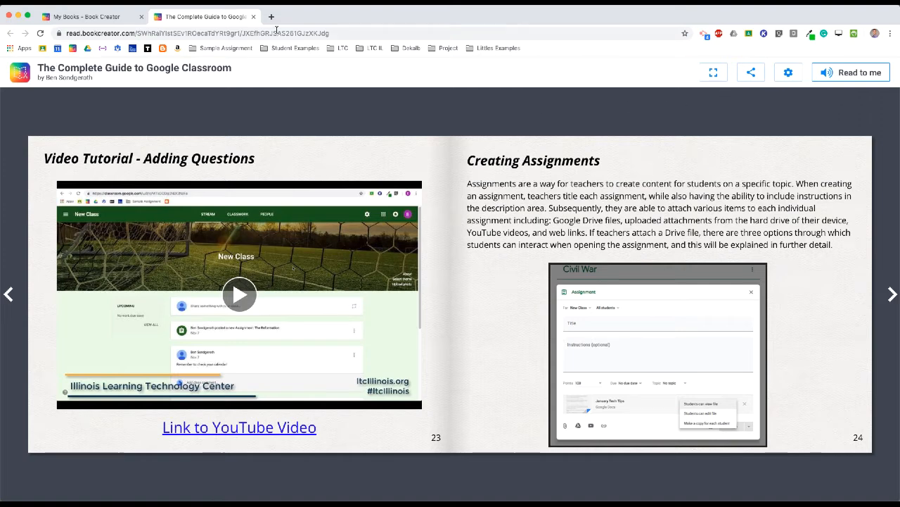
Close the published book and its publishing dialog, and open the Student Examples library from the Teacher Dashboard
left_click(253, 16)
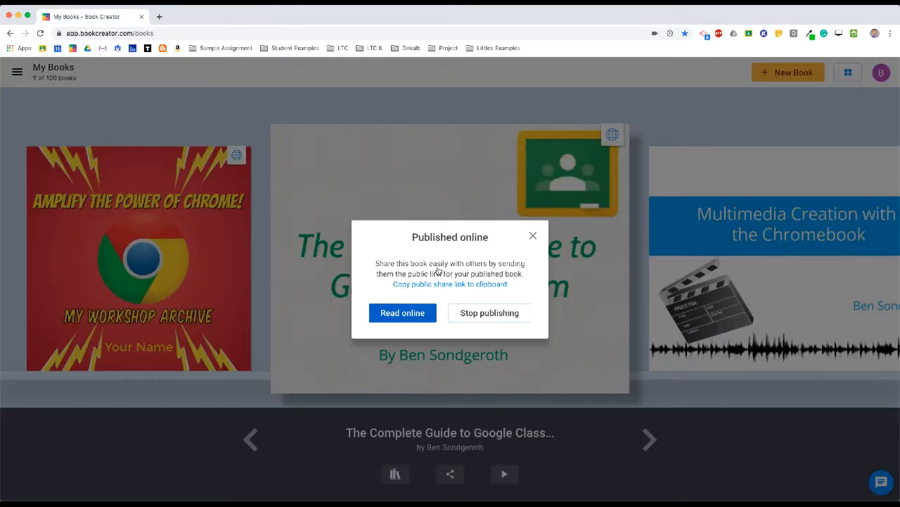
left_click(533, 236)
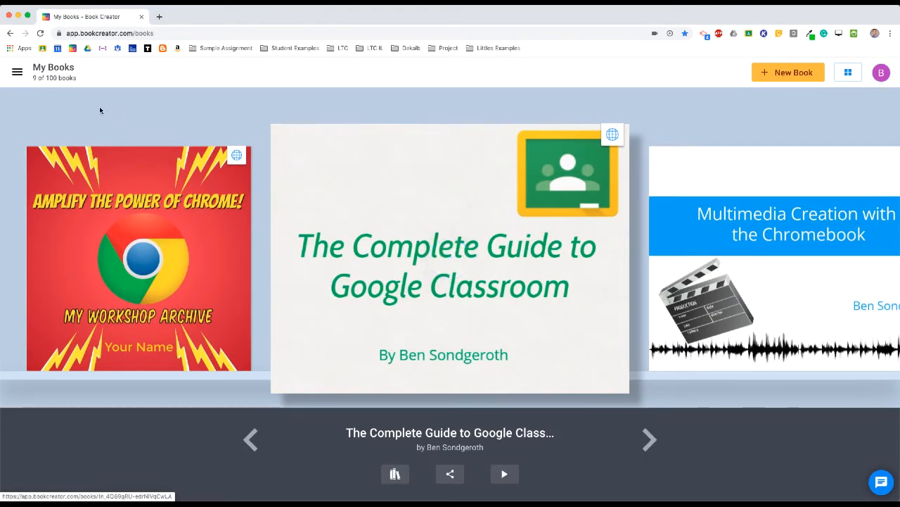
left_click(20, 75)
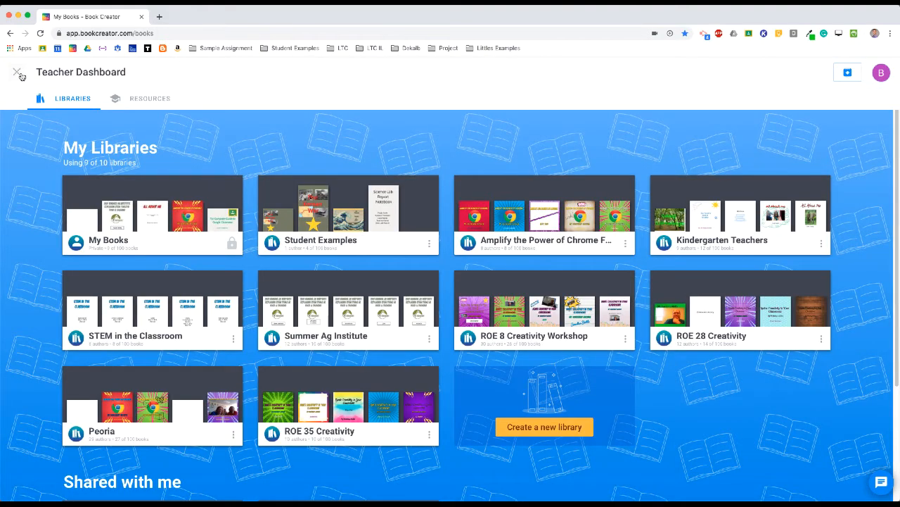
left_click(370, 219)
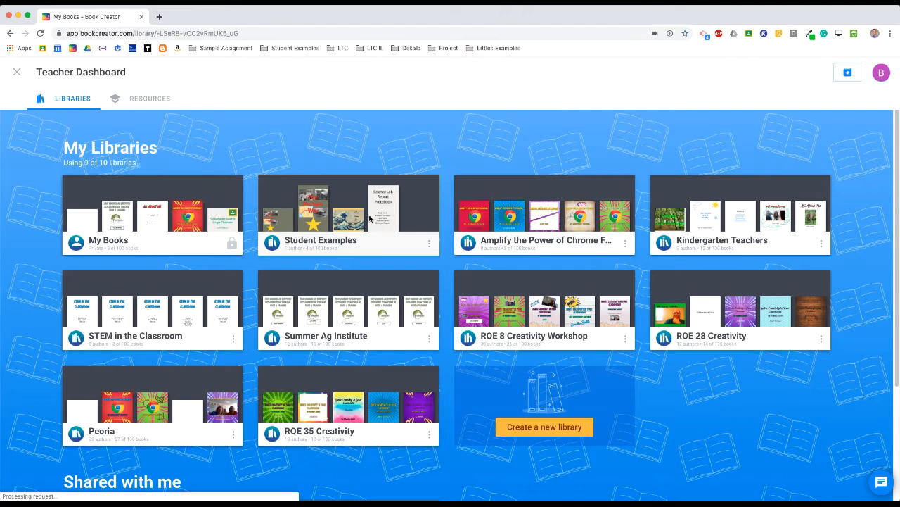
Browse to the student book "The Medieval History of Japan" and open its published version for online reading
left_click(731, 259)
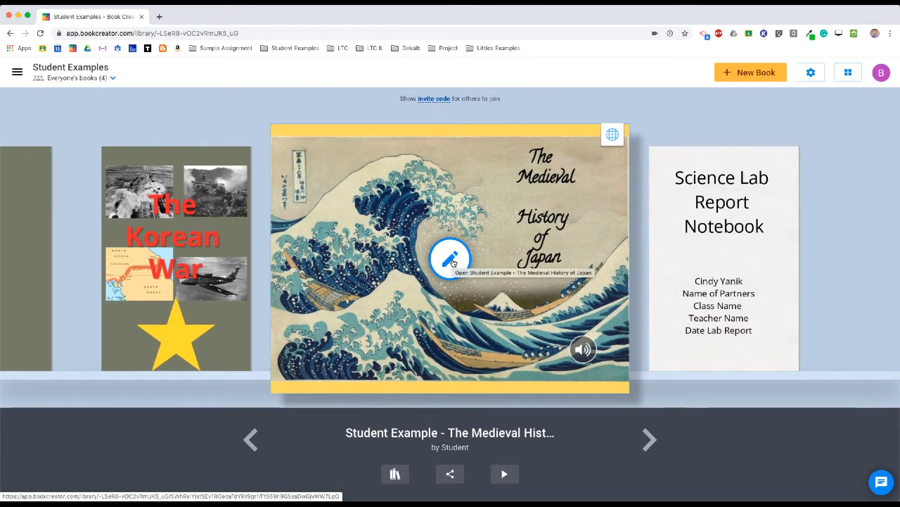
left_click(612, 135)
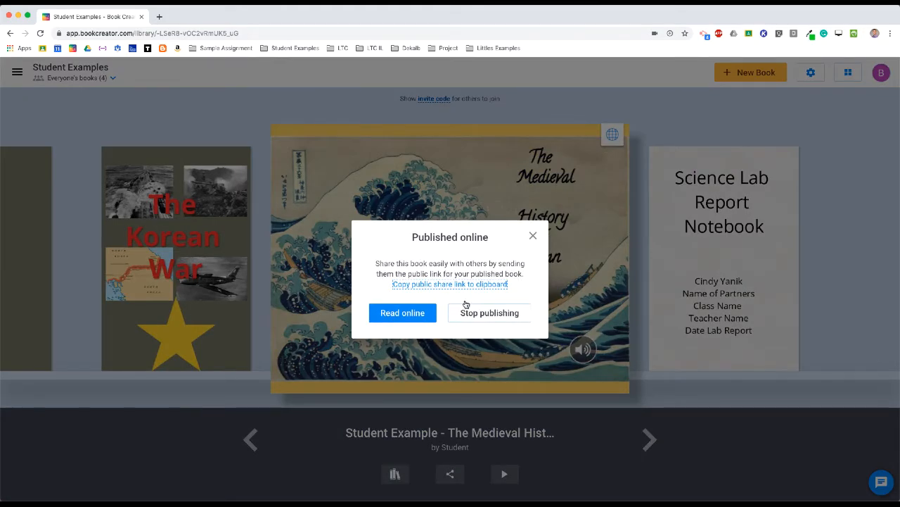
left_click(422, 311)
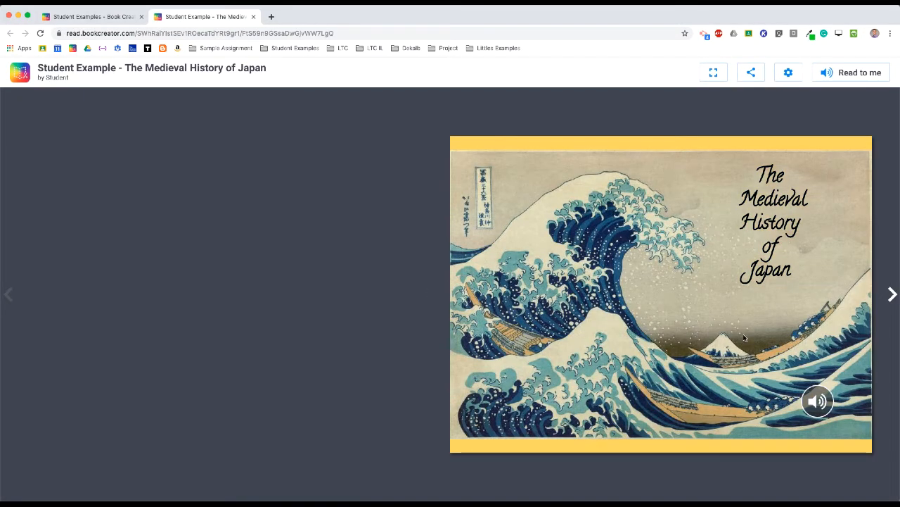
Page through "The Medieval History of Japan" to its Sources page and return to the spread on women and food
left_click(892, 295)
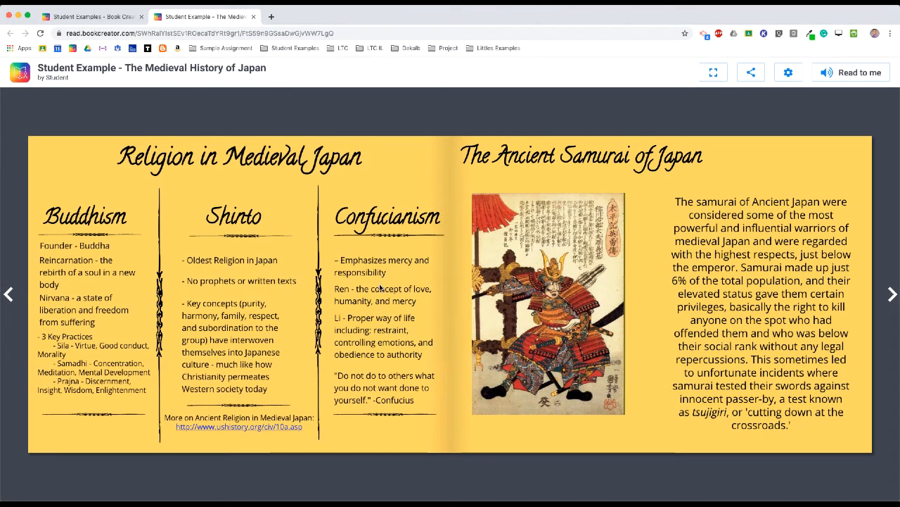
left_click(891, 296)
left_click(890, 296)
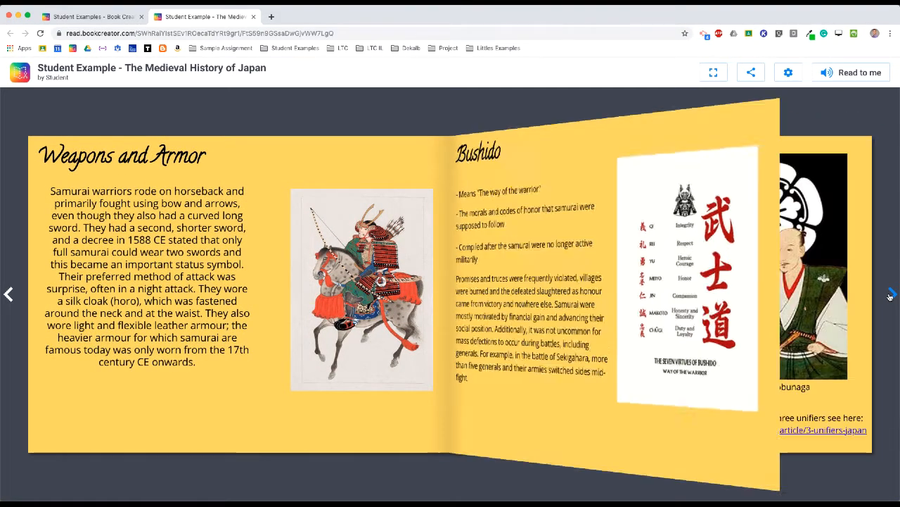
left_click(890, 295)
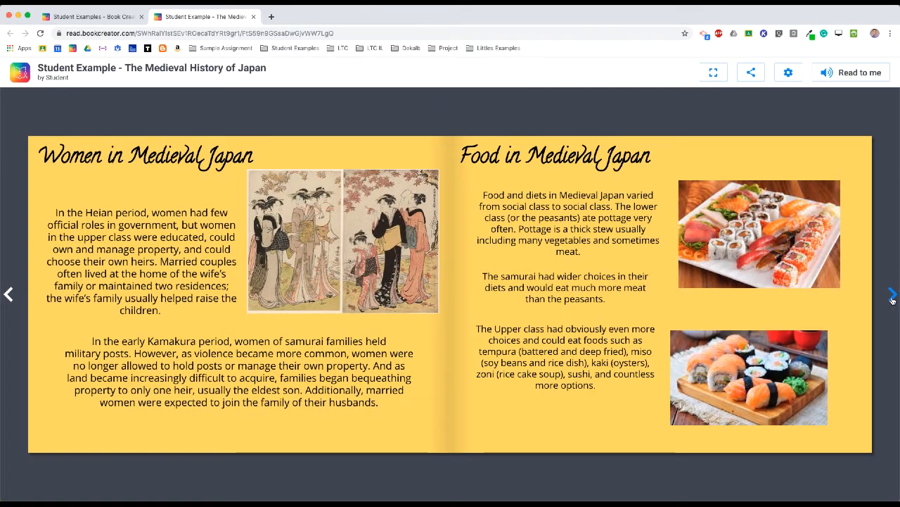
left_click(892, 297)
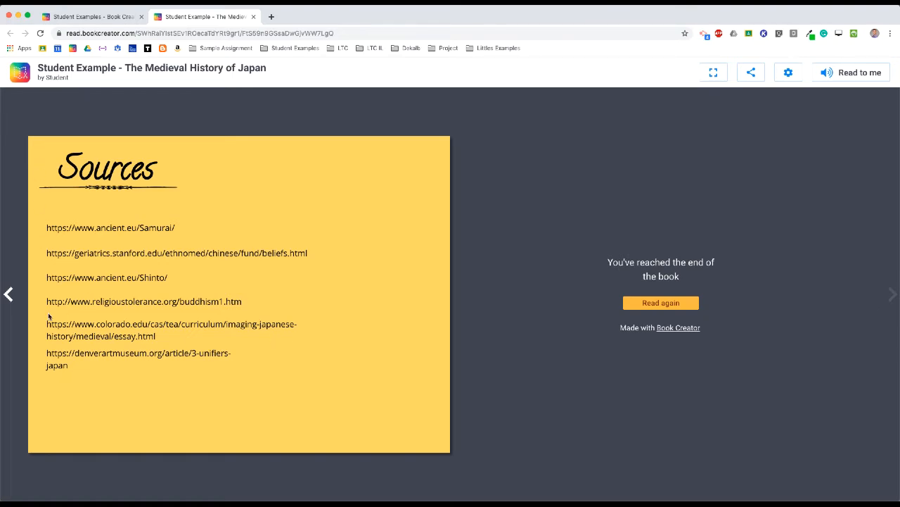
left_click(9, 294)
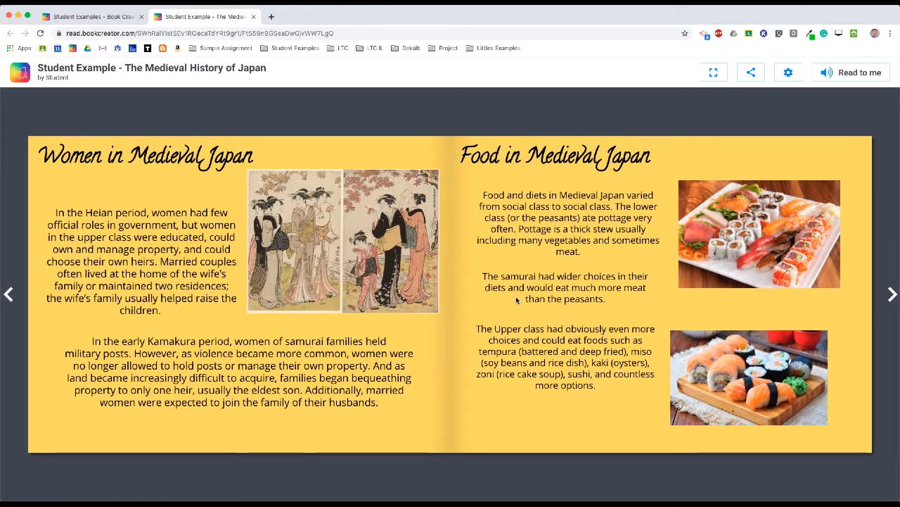